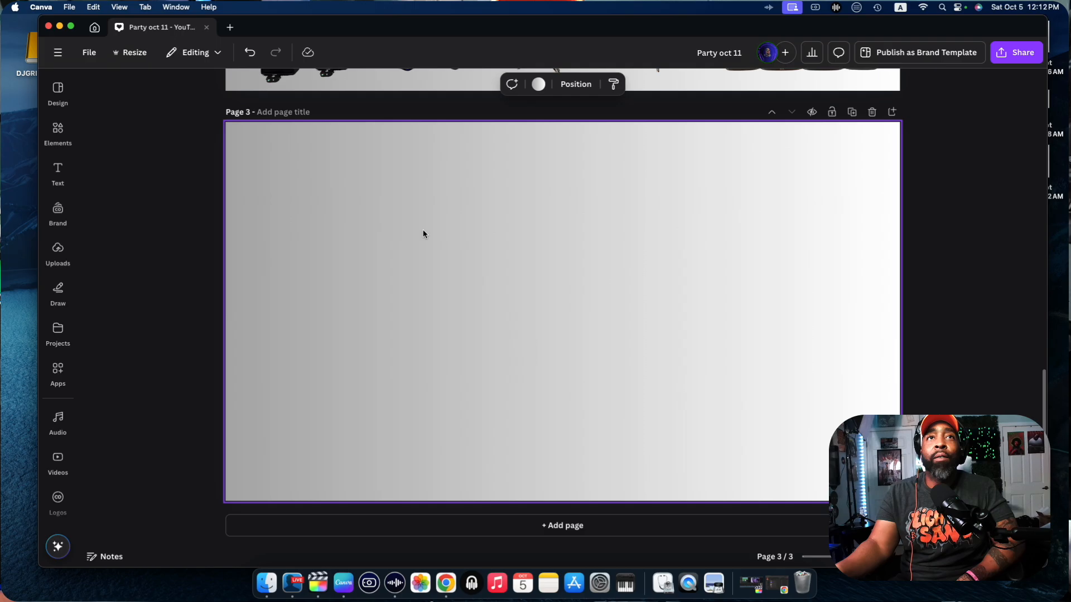
# - Add the uploaded photo of the empty stage with tables to page 3 and set it as the page background
pyautogui.click(58, 248)
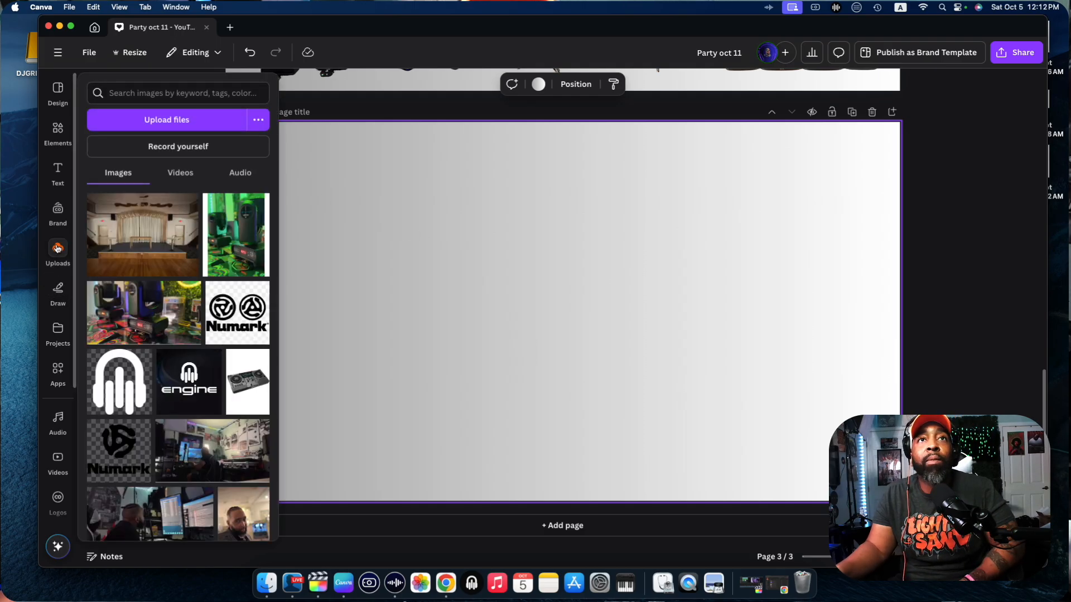
pyautogui.click(187, 250)
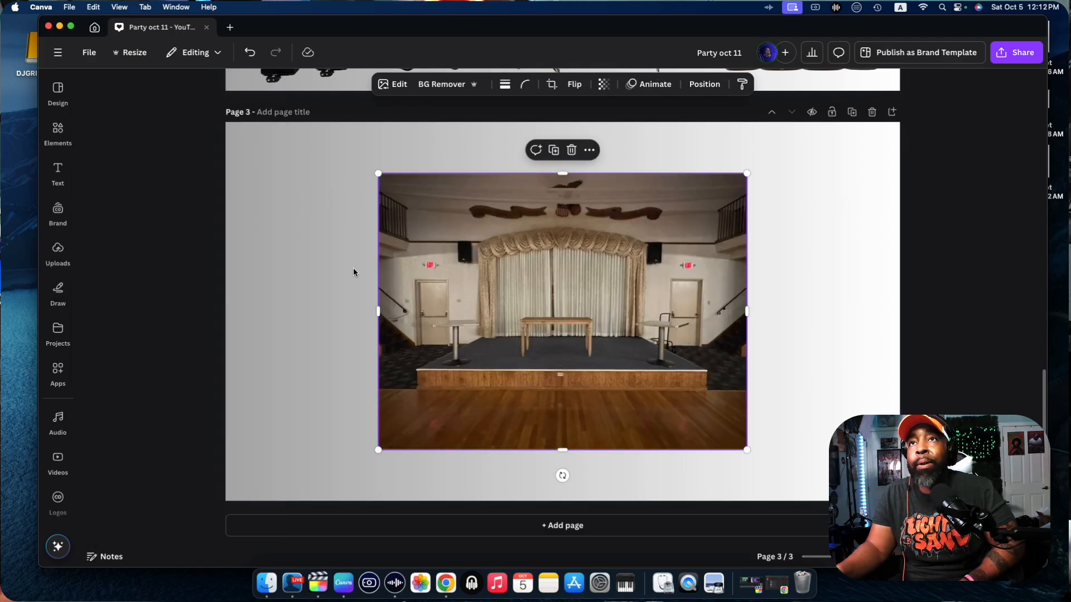
pyautogui.click(334, 269)
pyautogui.click(495, 286)
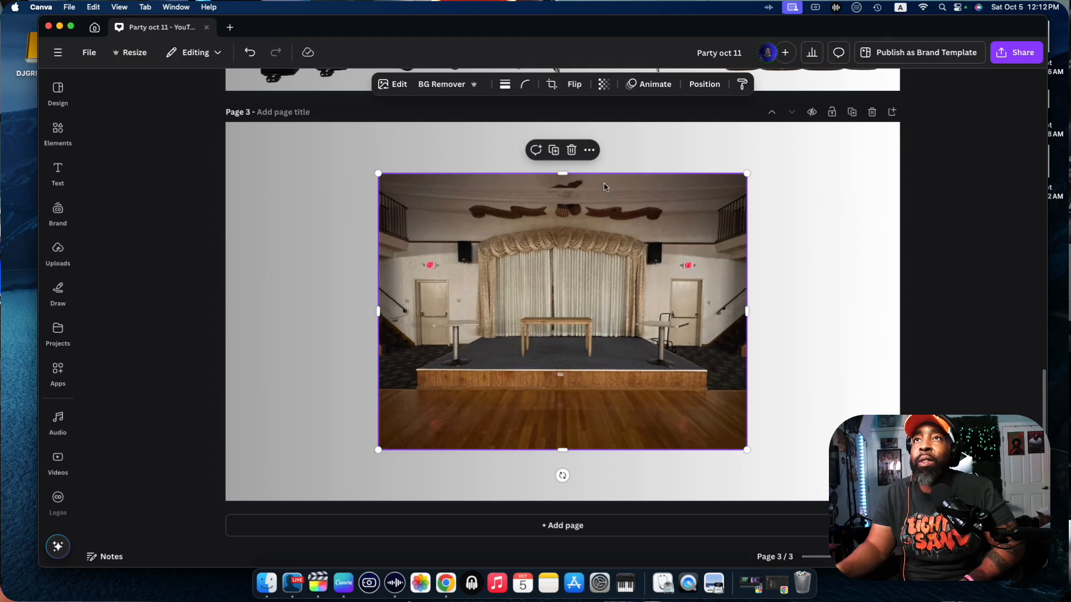
pyautogui.click(590, 151)
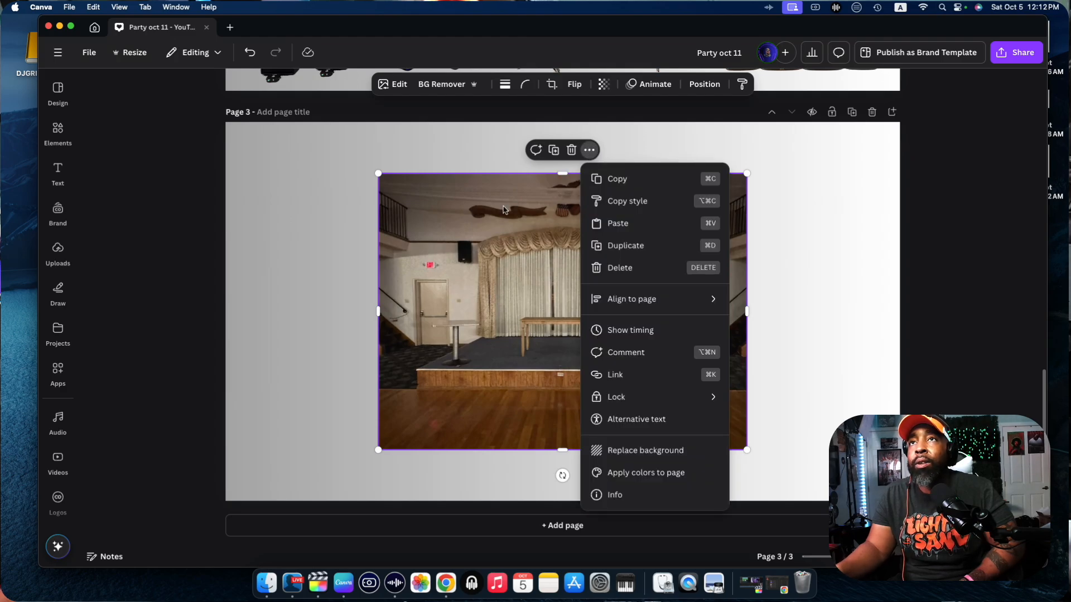
pyautogui.click(590, 150)
pyautogui.click(589, 150)
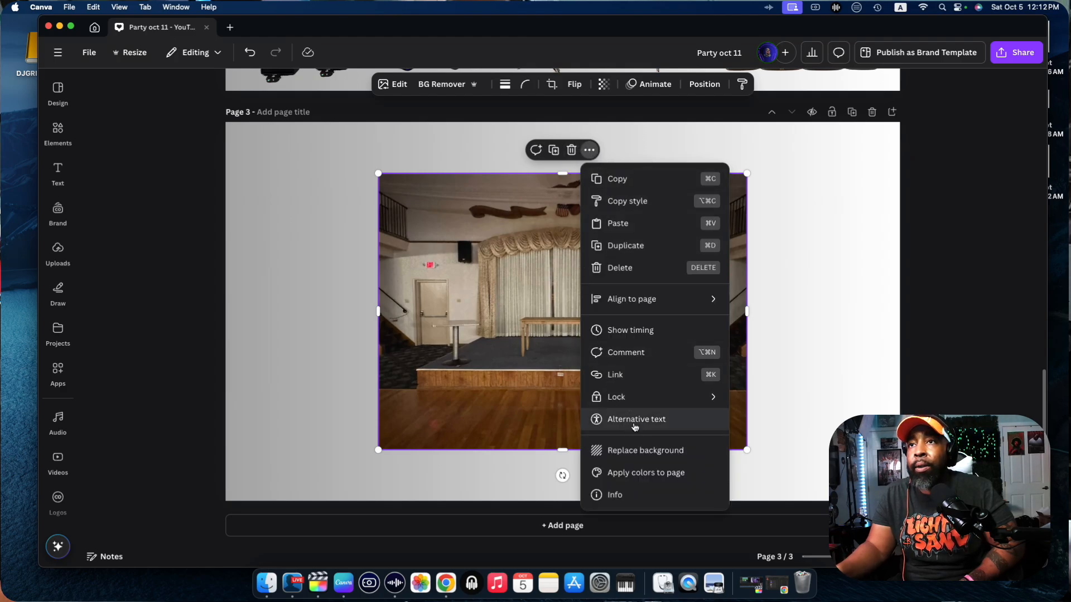
pyautogui.click(636, 450)
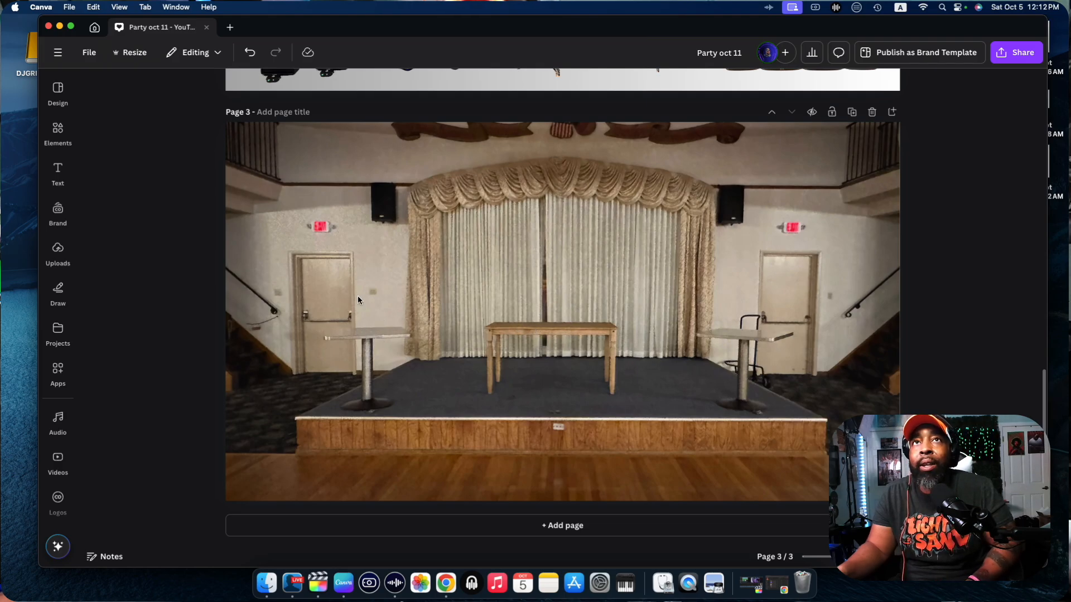
# - Brush over the three tables on the stage with Magic Eraser at brush size 20 and erase them from the background photo
pyautogui.click(511, 296)
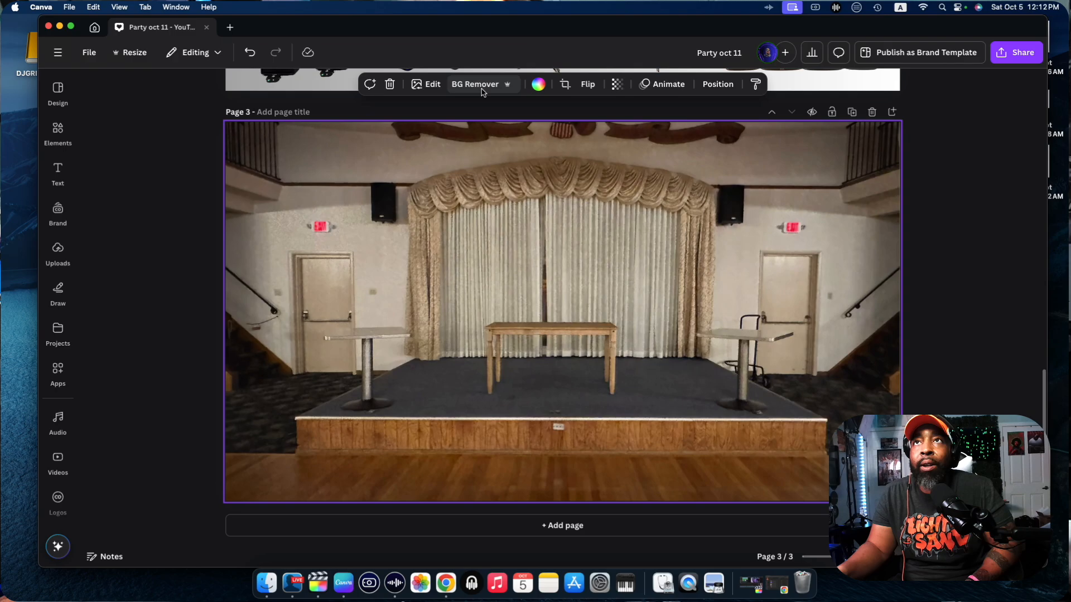
pyautogui.click(426, 85)
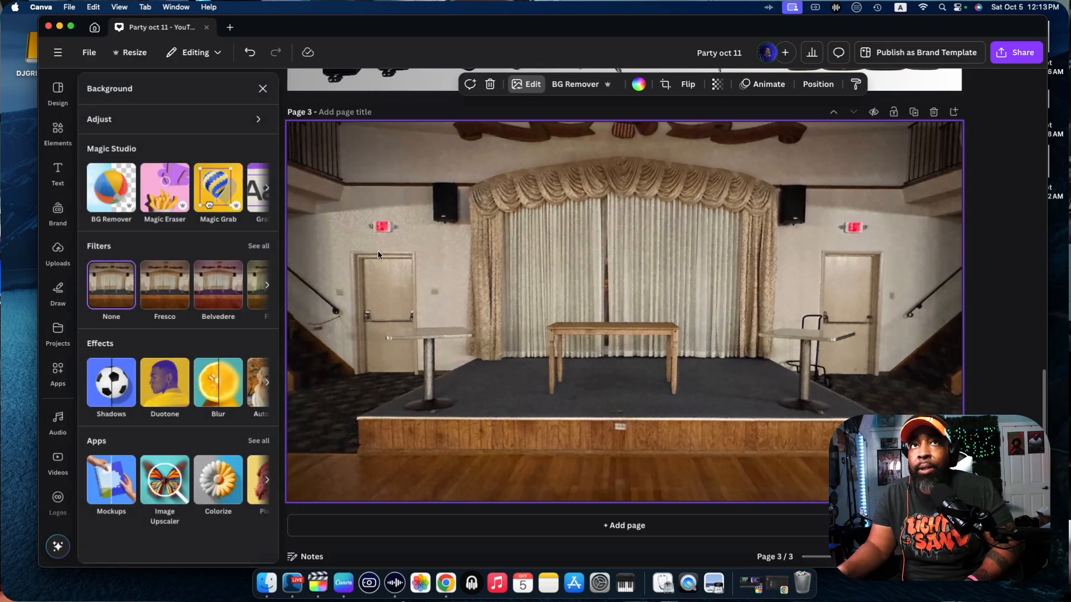
pyautogui.click(164, 187)
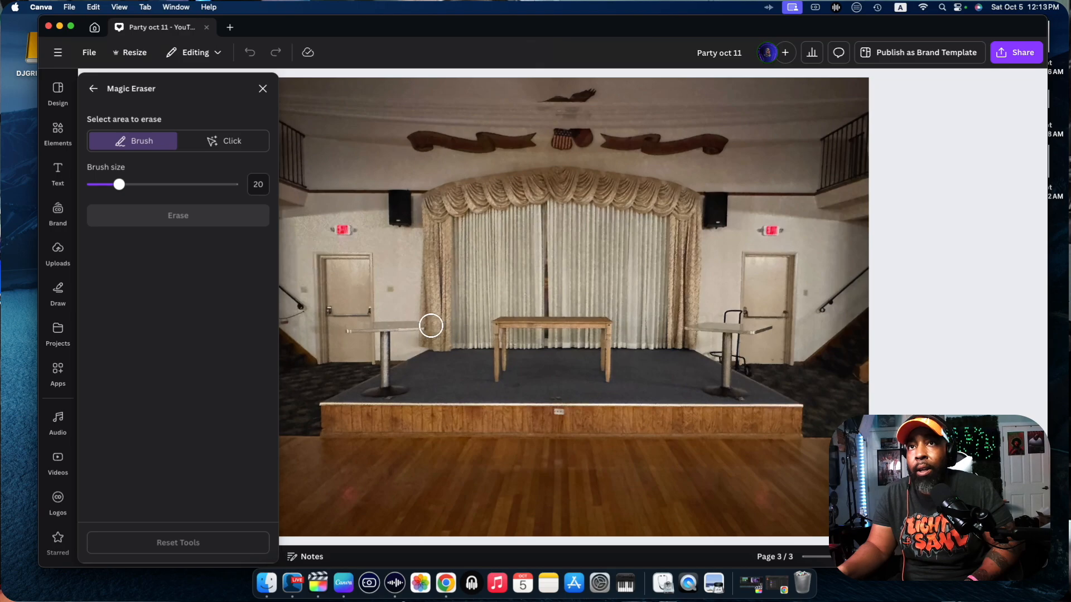
pyautogui.moveTo(431, 326)
pyautogui.mouseDown()
pyautogui.moveTo(344, 326)
pyautogui.moveTo(390, 325)
pyautogui.moveTo(384, 388)
pyautogui.moveTo(414, 387)
pyautogui.moveTo(375, 388)
pyautogui.mouseUp()
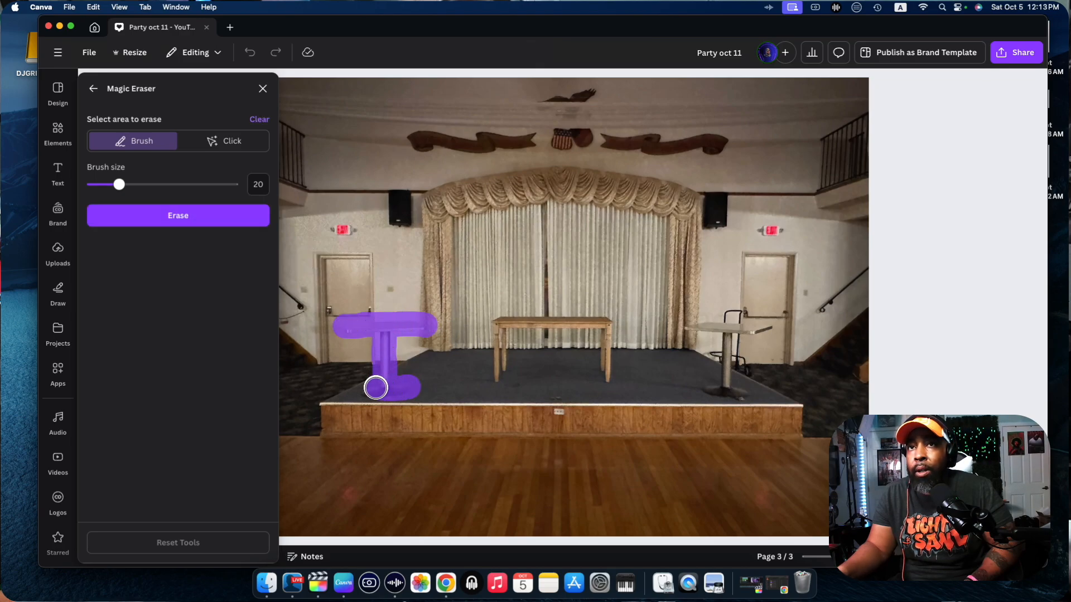
pyautogui.moveTo(497, 375)
pyautogui.mouseDown()
pyautogui.moveTo(504, 328)
pyautogui.moveTo(591, 320)
pyautogui.moveTo(605, 325)
pyautogui.moveTo(607, 372)
pyautogui.mouseUp()
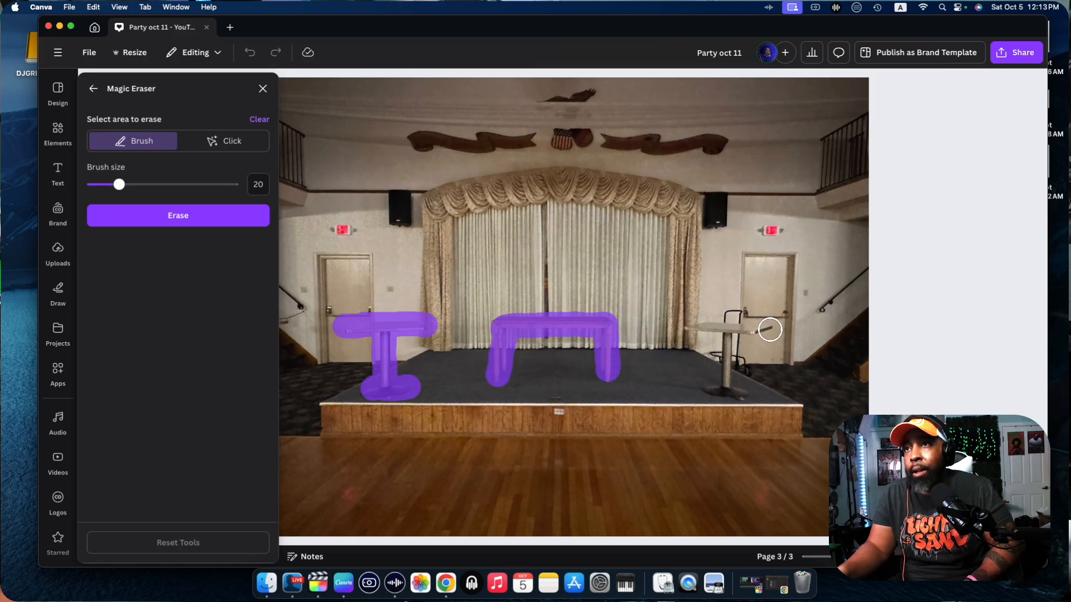
pyautogui.moveTo(770, 329)
pyautogui.mouseDown()
pyautogui.moveTo(691, 328)
pyautogui.moveTo(729, 332)
pyautogui.moveTo(727, 393)
pyautogui.moveTo(712, 390)
pyautogui.moveTo(743, 393)
pyautogui.moveTo(733, 312)
pyautogui.mouseUp()
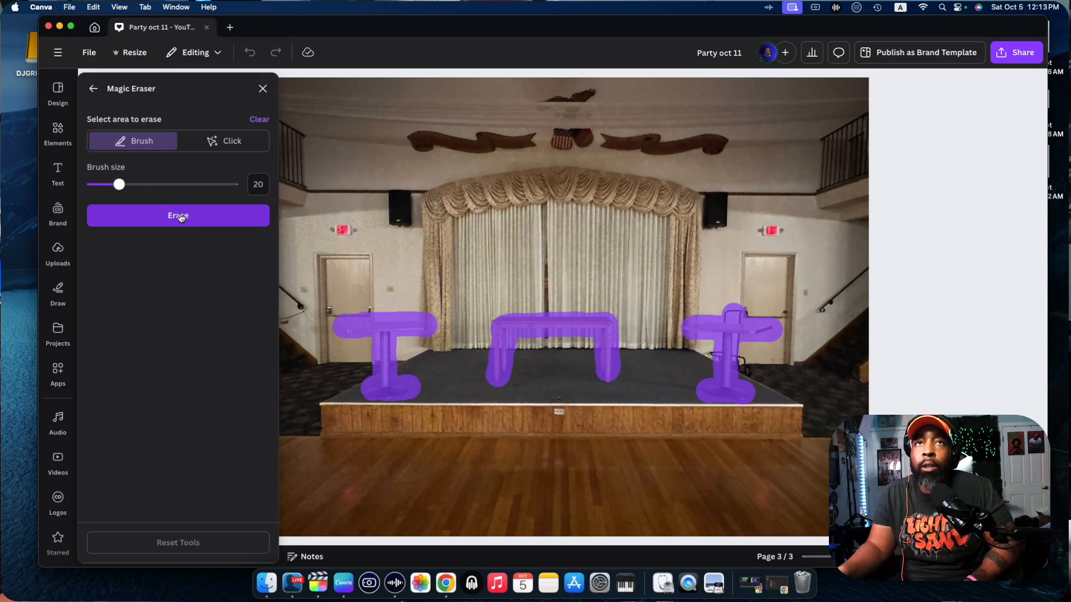
pyautogui.click(180, 217)
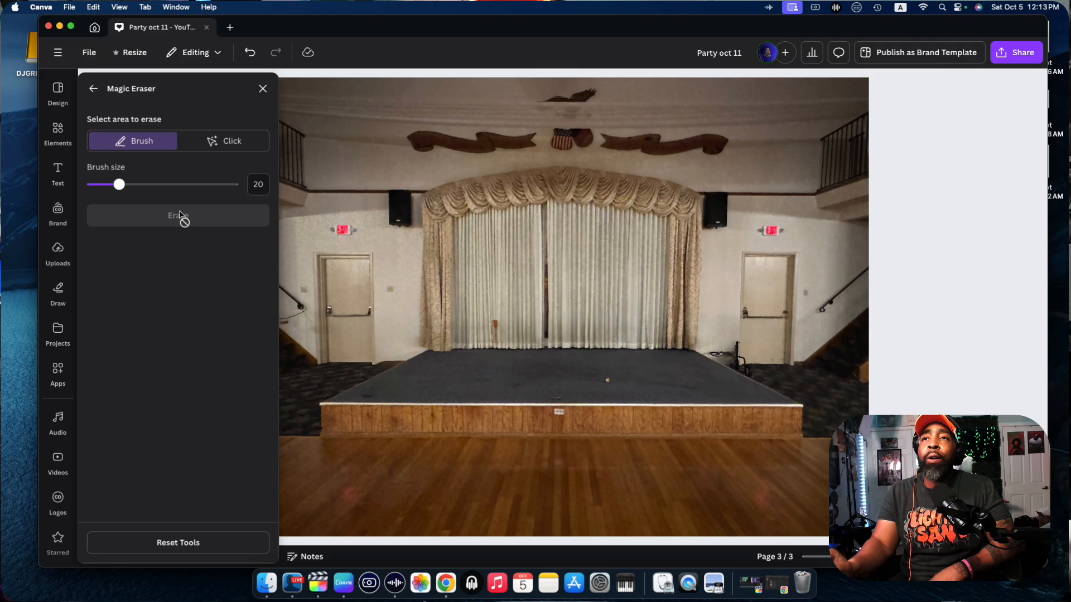
pyautogui.click(263, 89)
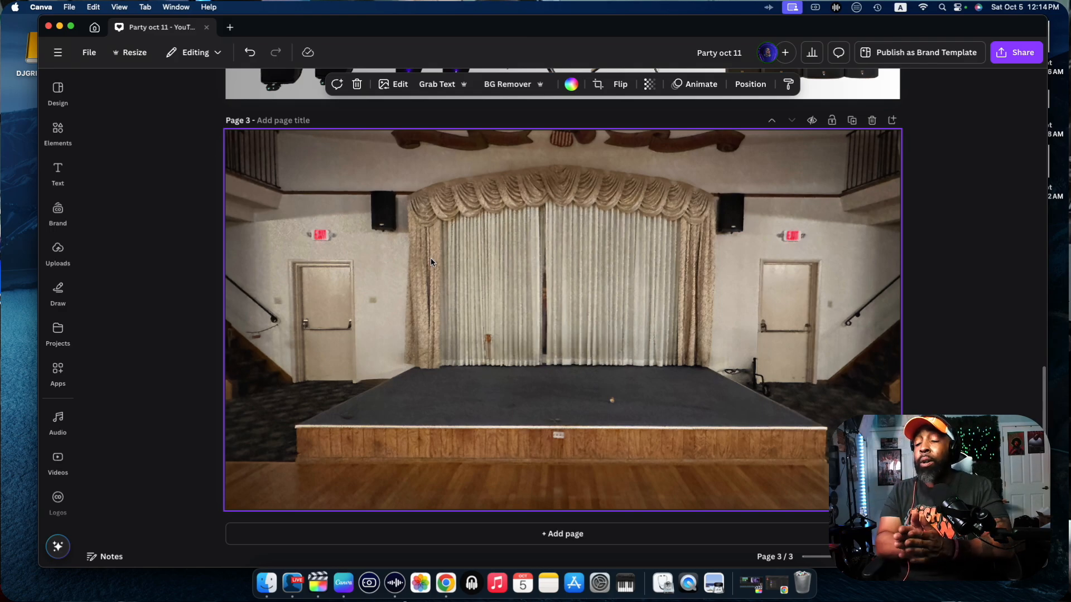
# - Space out the speakers along the lower row of page 2 by shifting the tripod, purple-lit and tall column speakers sideways
pyautogui.scroll(4, 461, 226)
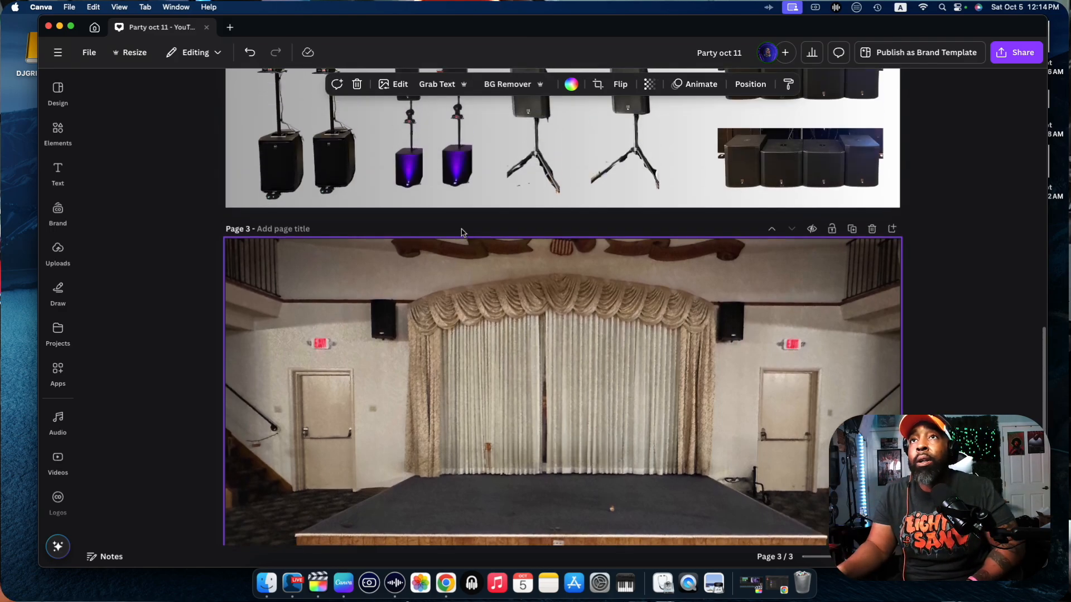
pyautogui.scroll(10, 462, 232)
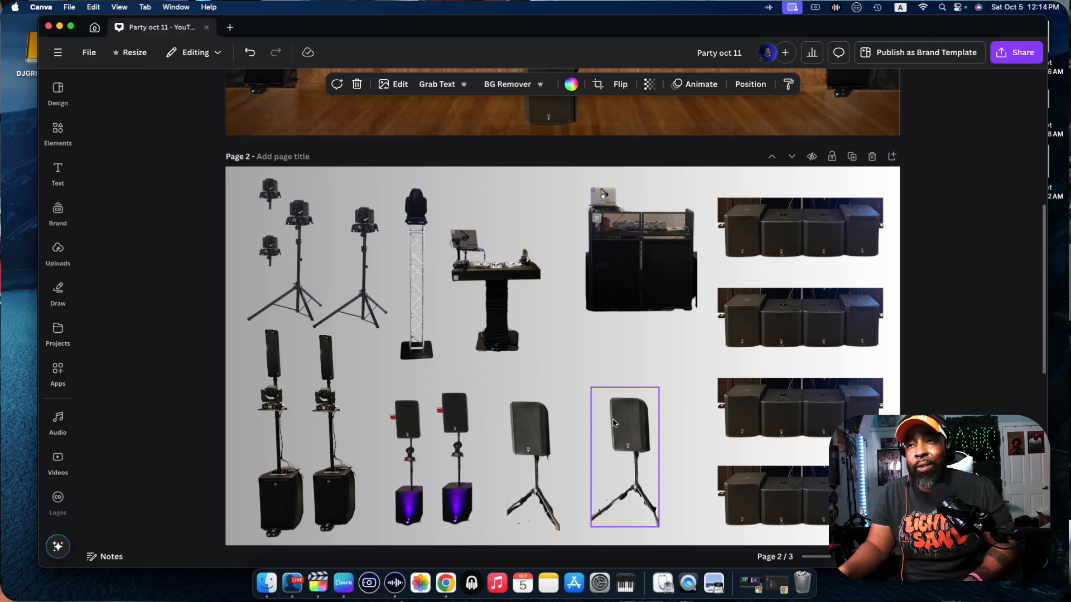
pyautogui.click(594, 431)
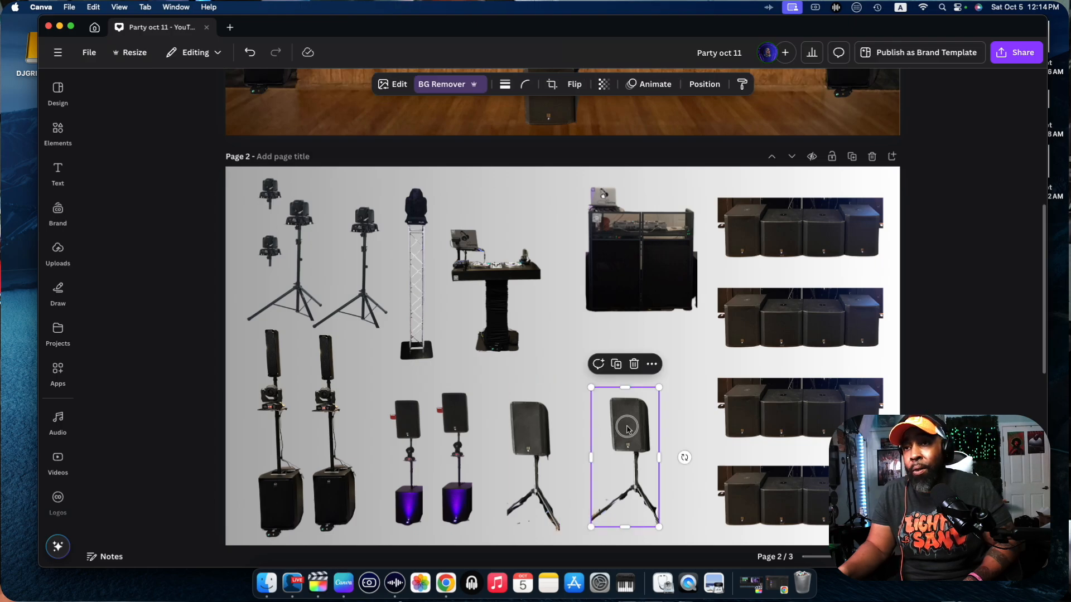
pyautogui.moveTo(594, 430); pyautogui.dragTo(608, 423)
pyautogui.click(543, 422)
pyautogui.moveTo(544, 423); pyautogui.dragTo(573, 422)
pyautogui.click(453, 415)
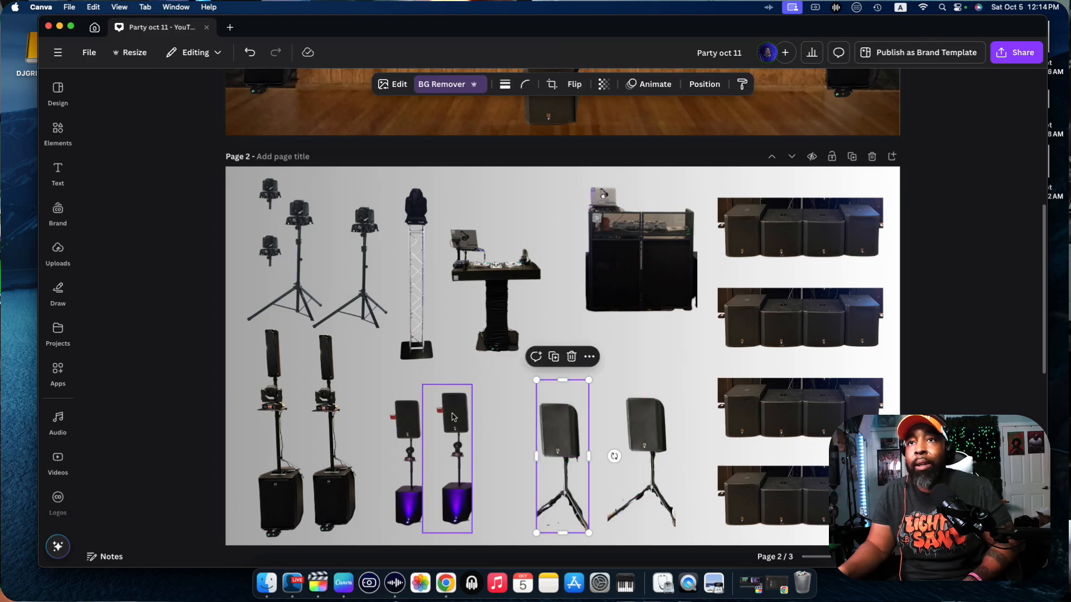
pyautogui.moveTo(452, 415); pyautogui.dragTo(473, 413)
pyautogui.moveTo(398, 414); pyautogui.dragTo(409, 412)
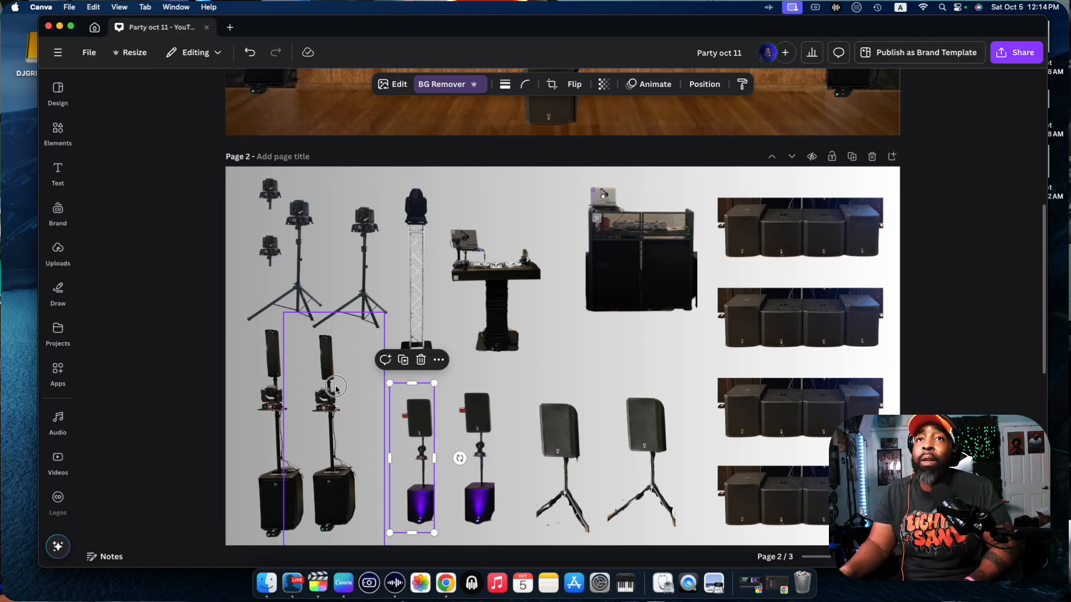
pyautogui.moveTo(335, 391); pyautogui.dragTo(357, 390)
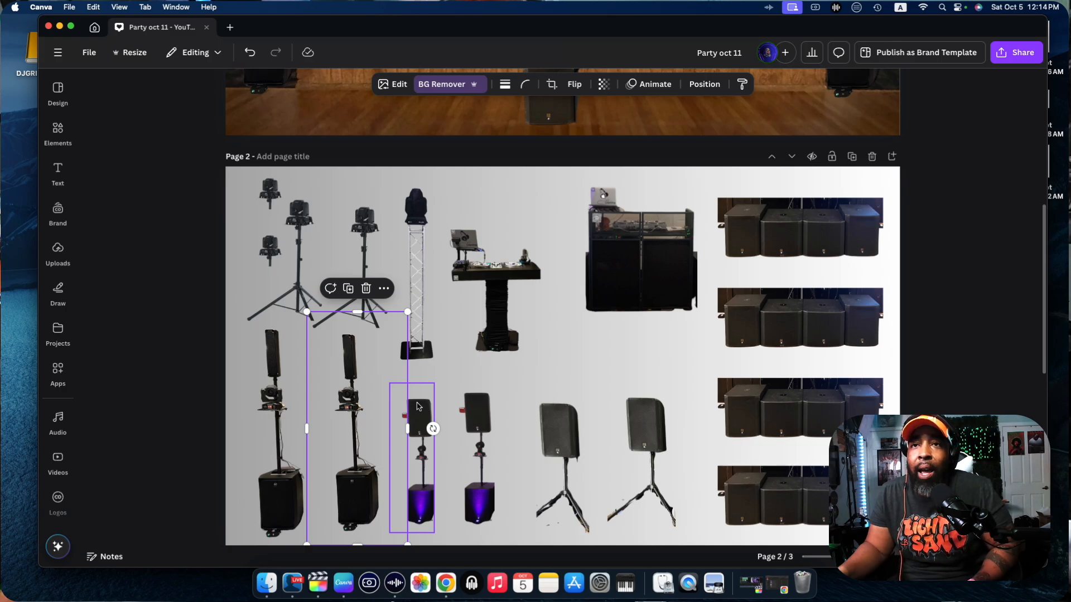
# - Paste the photo of the hall seen from the stage onto page 3 and try it as the page background
pyautogui.click(57, 249)
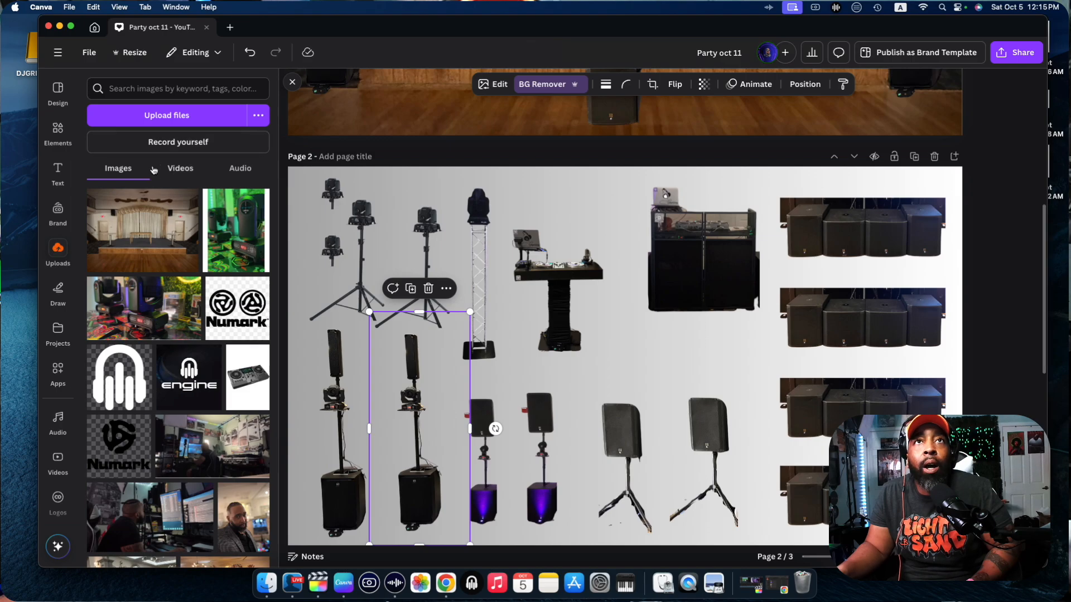
pyautogui.click(162, 123)
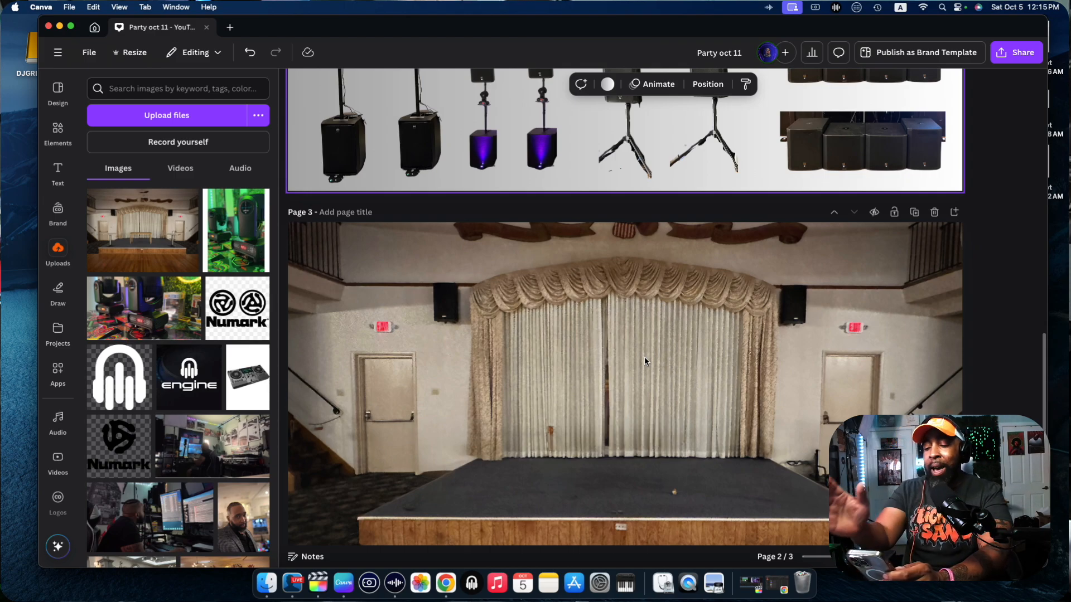
pyautogui.scroll(-1, 637, 326)
pyautogui.scroll(-5, 638, 330)
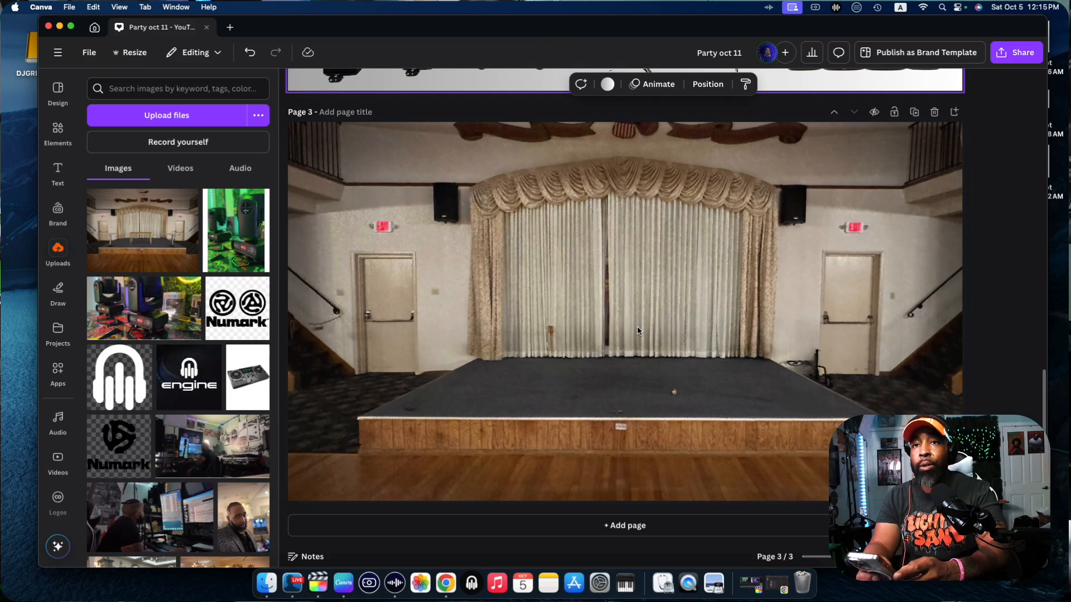
pyautogui.press('super+v')
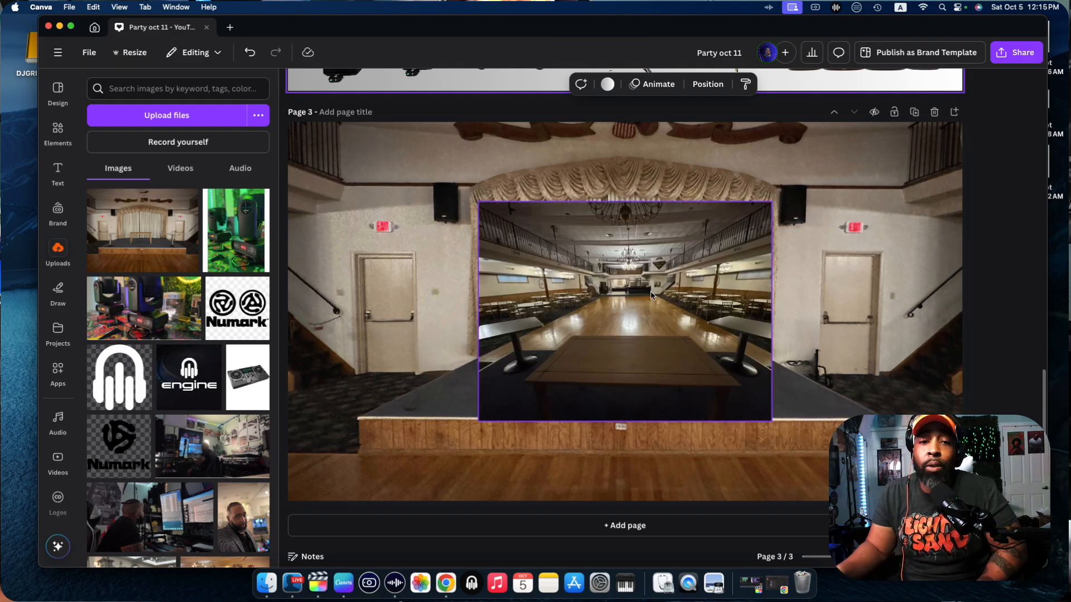
pyautogui.moveTo(647, 306); pyautogui.dragTo(647, 316)
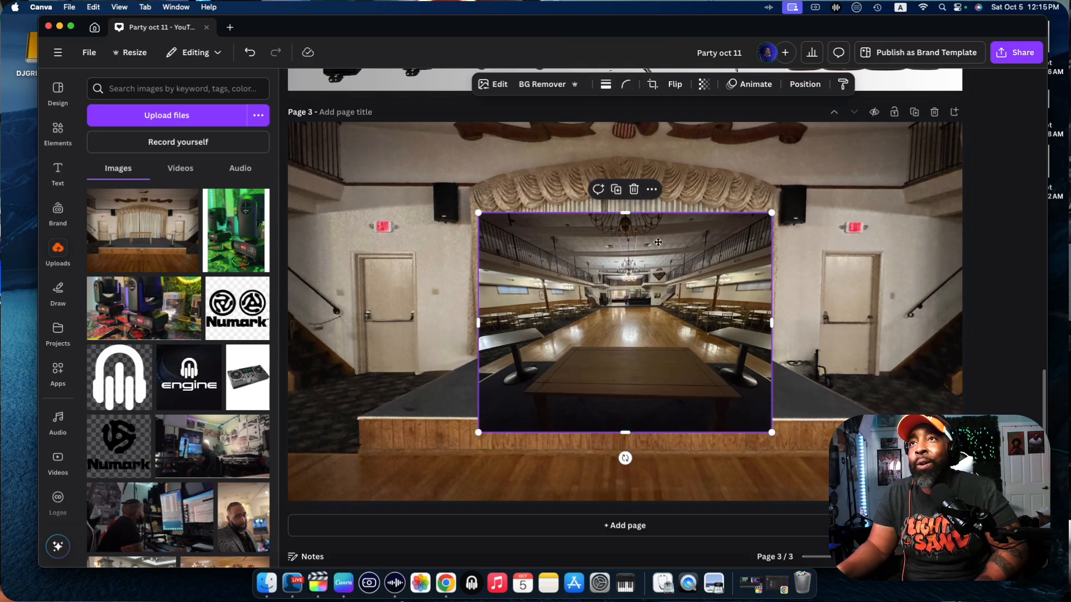
pyautogui.click(648, 190)
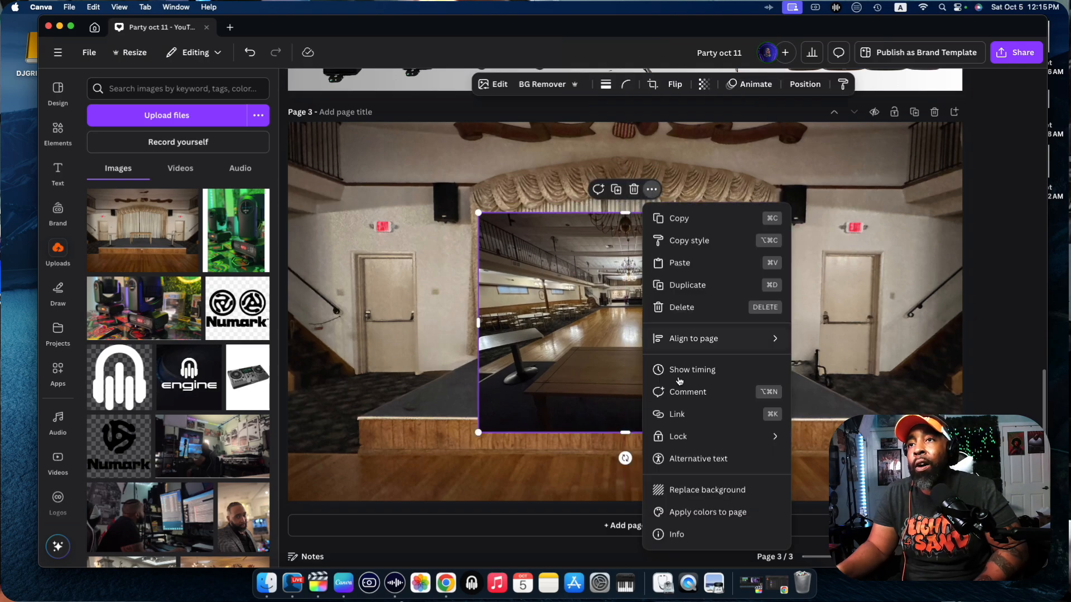
pyautogui.click(696, 491)
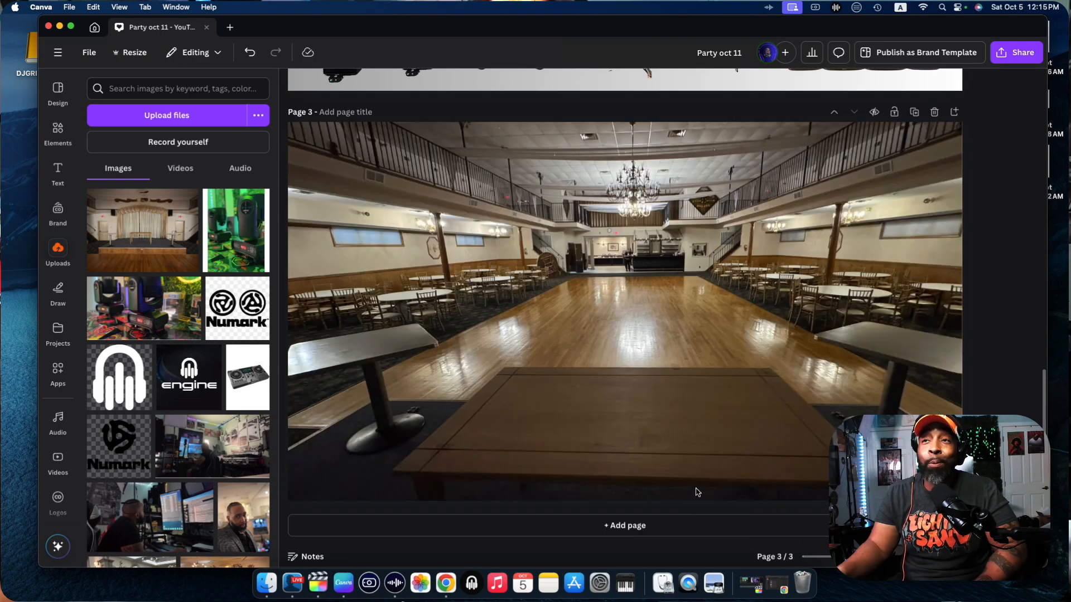
# - Undo the background replacement and delete the pasted hall photo from page 3
pyautogui.click(249, 52)
pyautogui.click(595, 267)
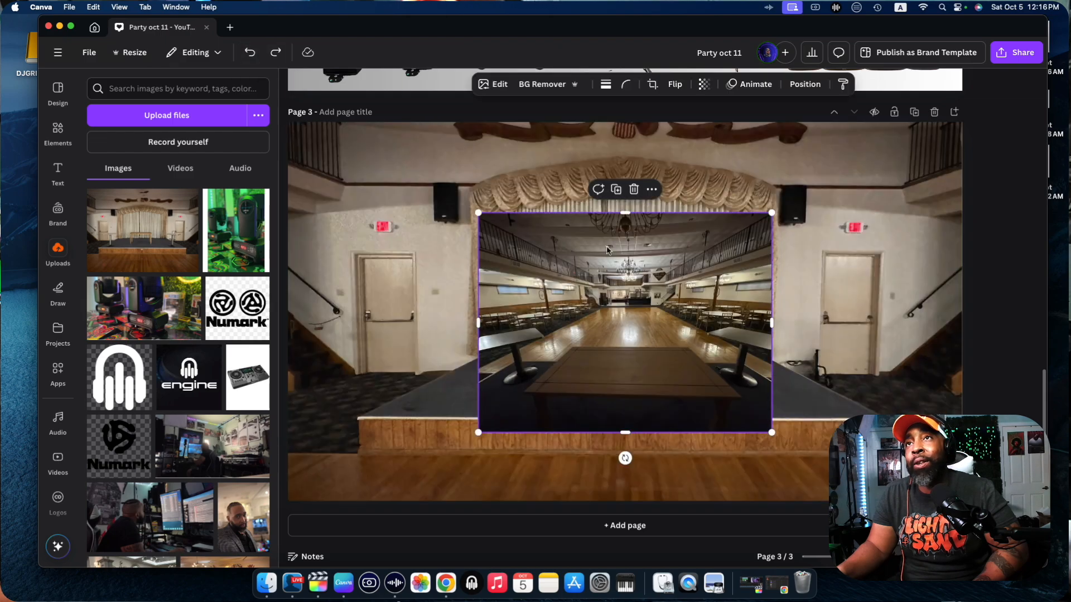
pyautogui.click(635, 190)
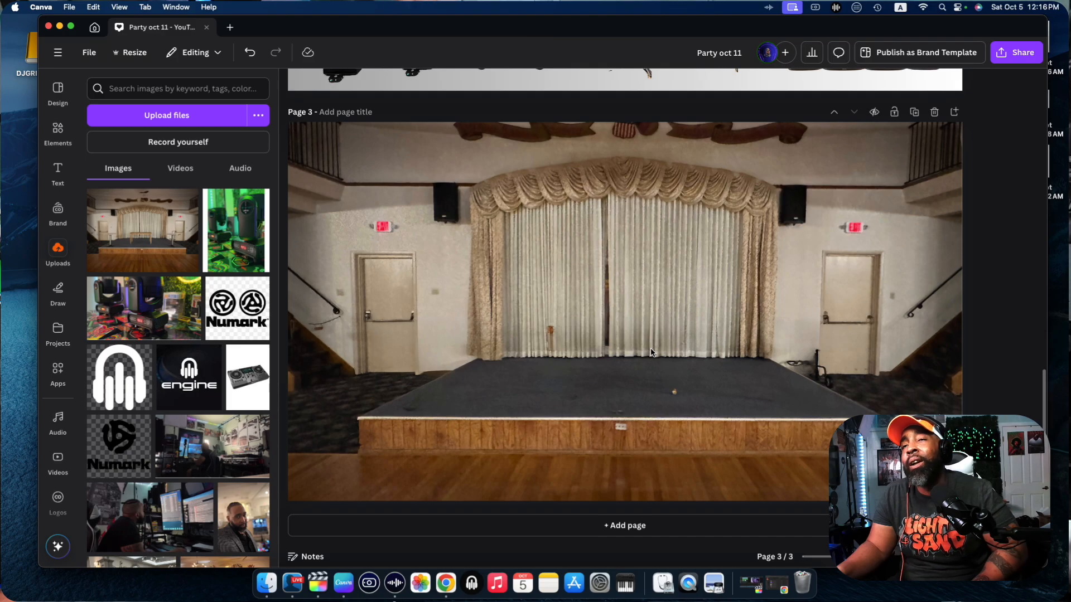
# - Move the black DJ booth cutout from page 2 to the center of the stage on page 3
pyautogui.scroll(10, 650, 352)
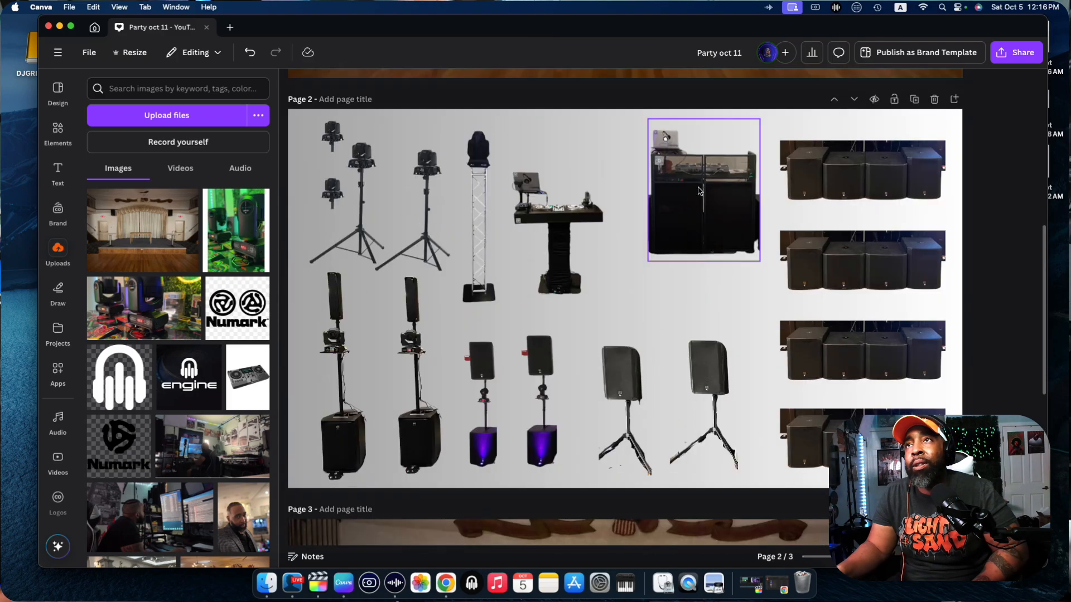
pyautogui.click(699, 190)
pyautogui.moveTo(700, 190); pyautogui.dragTo(617, 180)
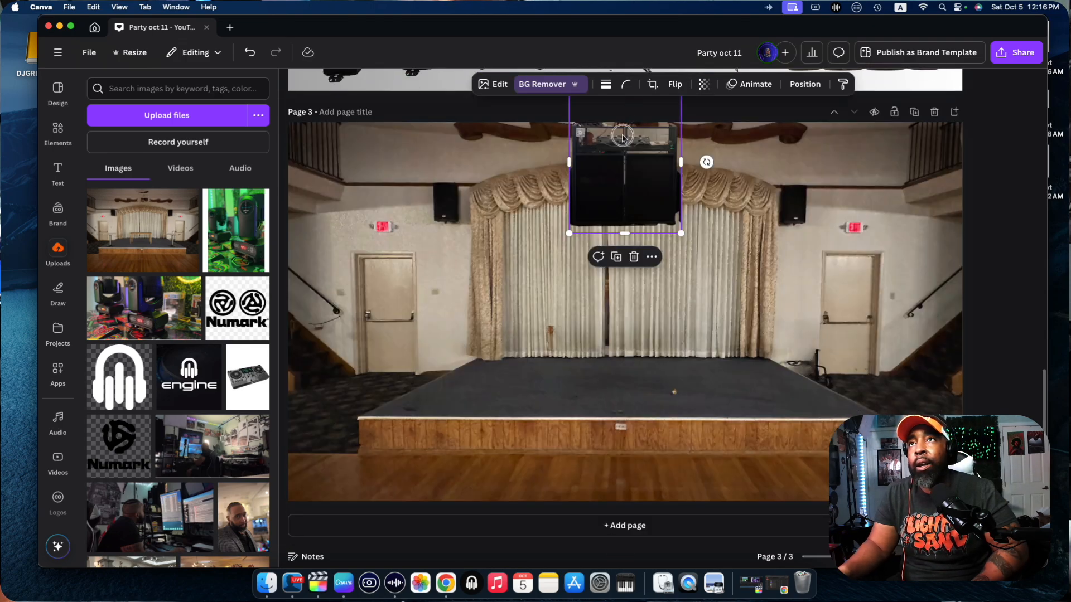
pyautogui.moveTo(622, 135); pyautogui.dragTo(621, 310)
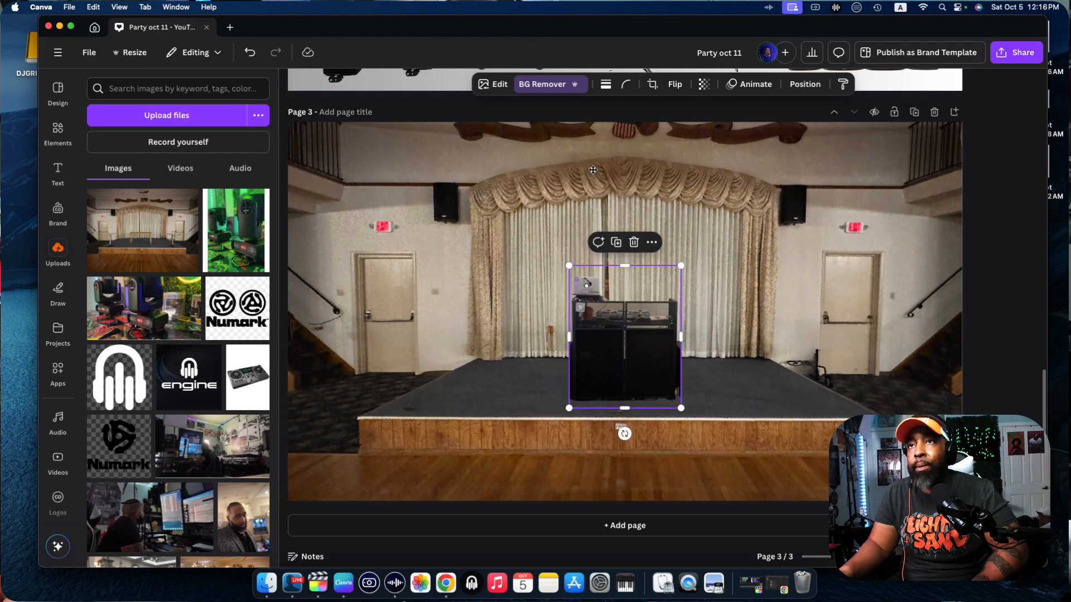
pyautogui.click(846, 234)
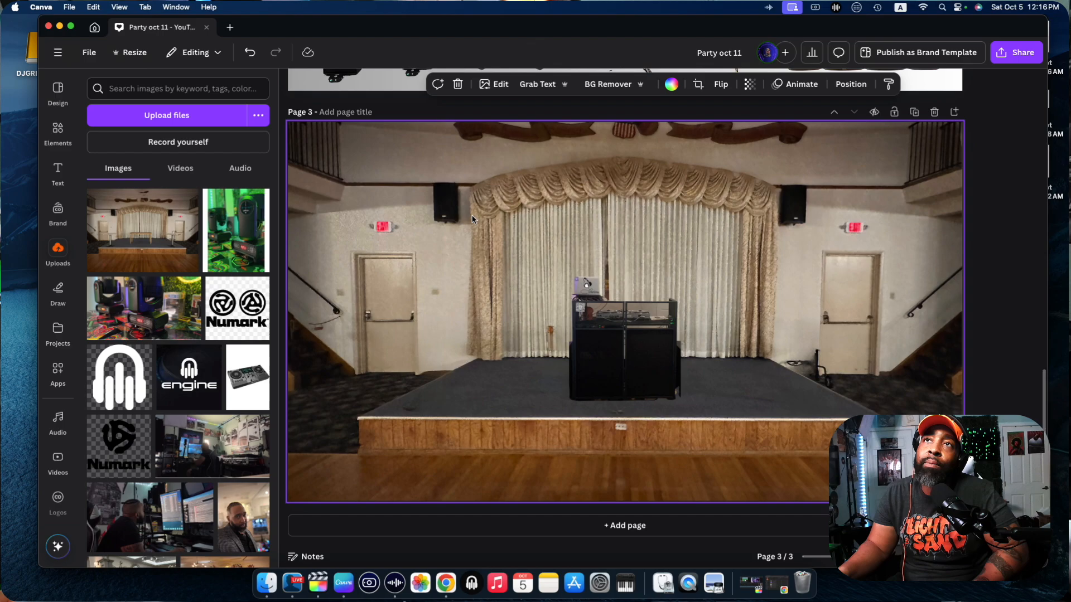
# - Move the two tall column speaker stacks from page 2 to page 3 and stand one on each side of the stage
pyautogui.scroll(5, 474, 218)
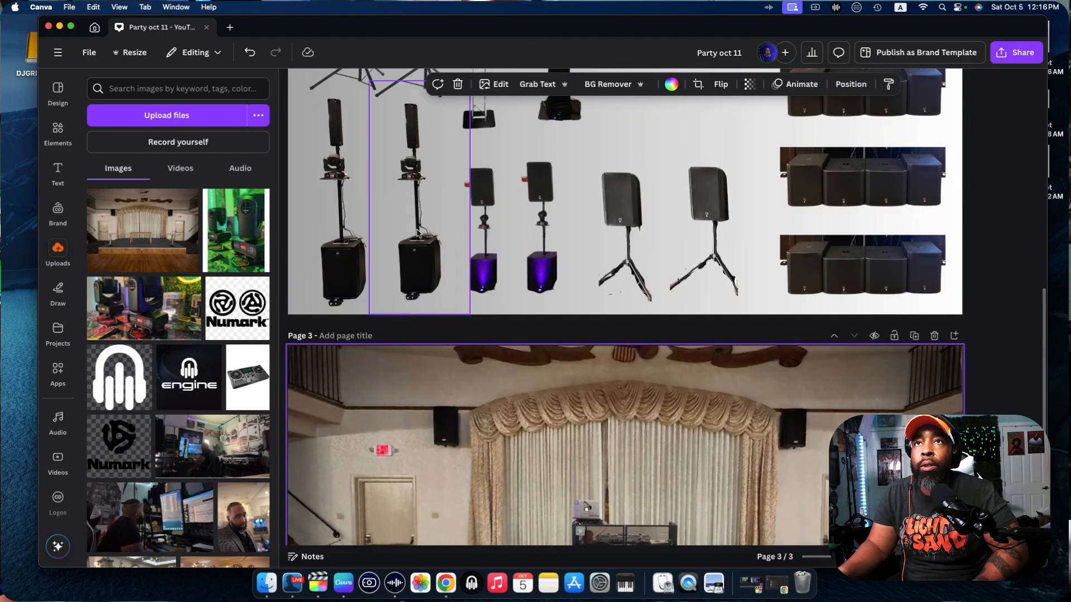
pyautogui.moveTo(417, 233); pyautogui.dragTo(561, 434)
pyautogui.scroll(-5, 561, 434)
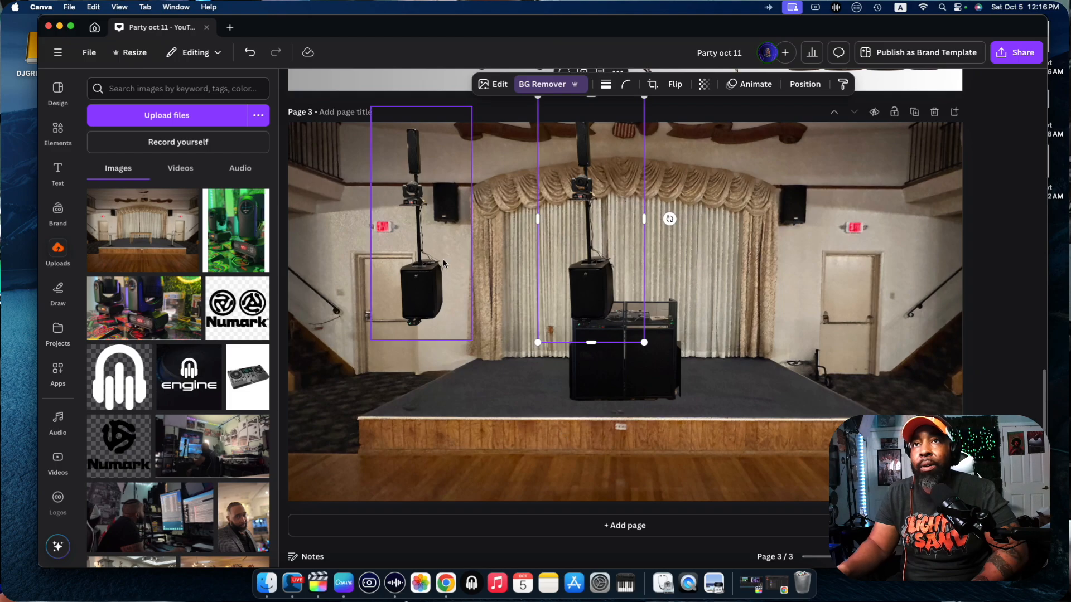
pyautogui.moveTo(425, 290); pyautogui.dragTo(401, 387)
pyautogui.moveTo(550, 293); pyautogui.dragTo(787, 387)
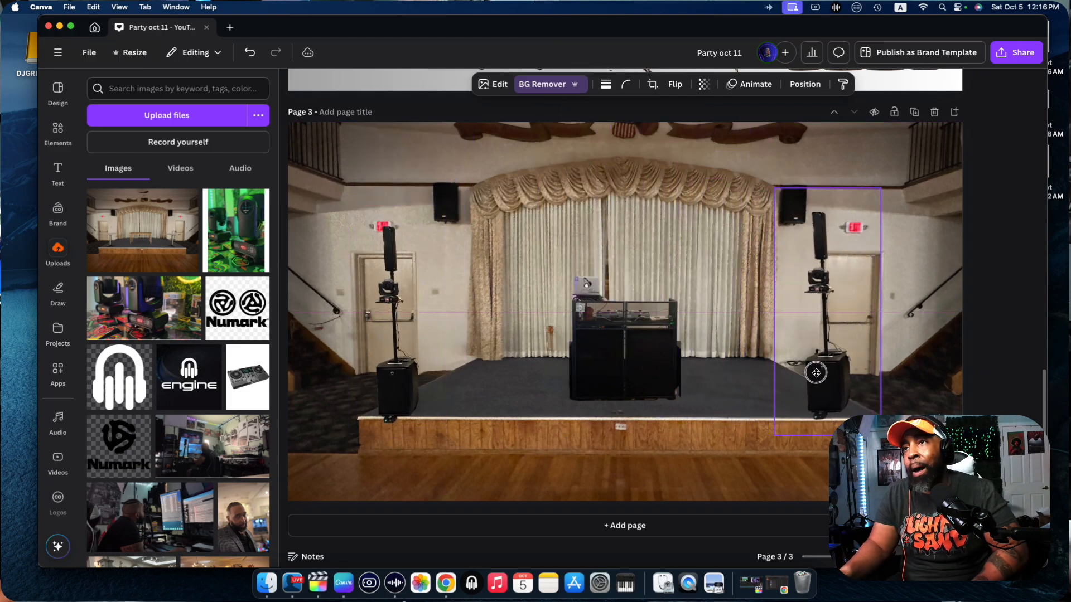
pyautogui.moveTo(381, 378)
pyautogui.mouseDown()
pyautogui.moveTo(327, 395)
pyautogui.moveTo(328, 406)
pyautogui.moveTo(390, 375)
pyautogui.mouseUp()
pyautogui.moveTo(822, 392); pyautogui.dragTo(845, 389)
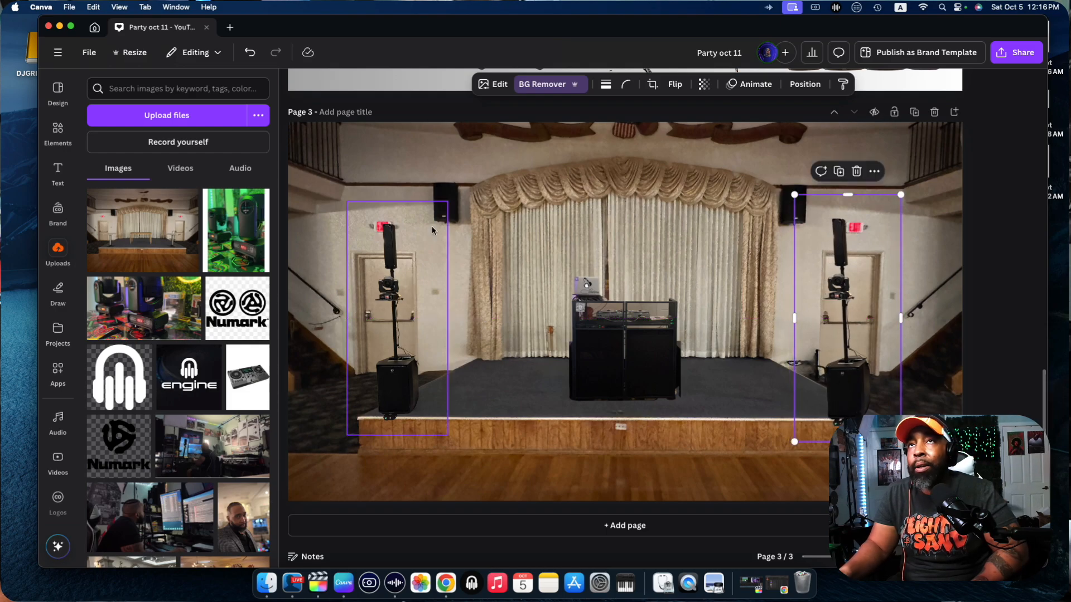
# - Bring the single subwoofer cutout from page 1 to page 3 and place it in front of the DJ booth
pyautogui.scroll(10, 551, 174)
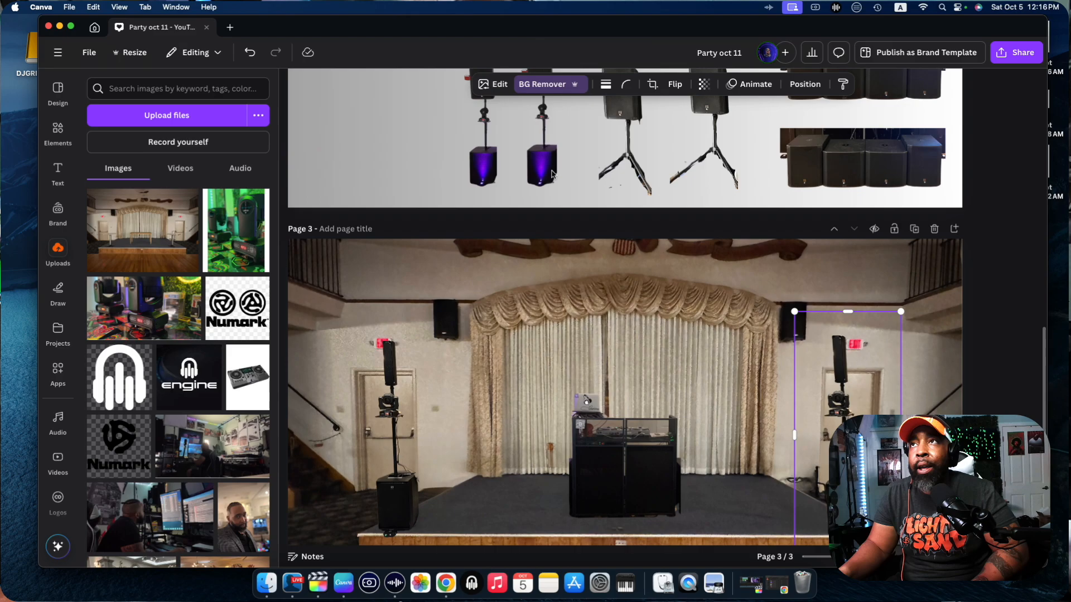
pyautogui.scroll(5, 552, 171)
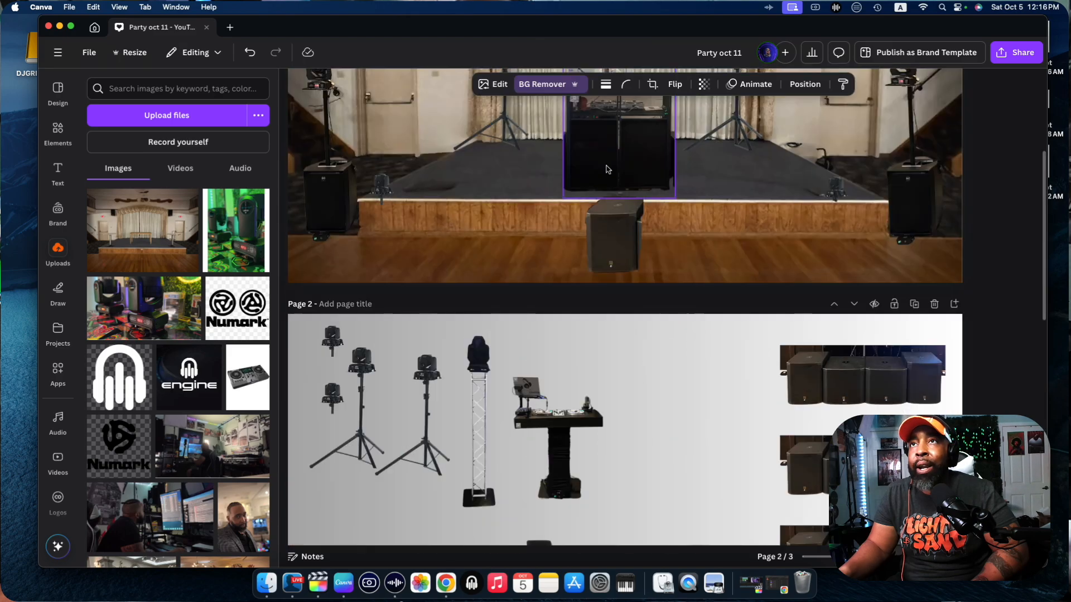
pyautogui.moveTo(610, 235); pyautogui.dragTo(636, 402)
pyautogui.scroll(-5, 636, 402)
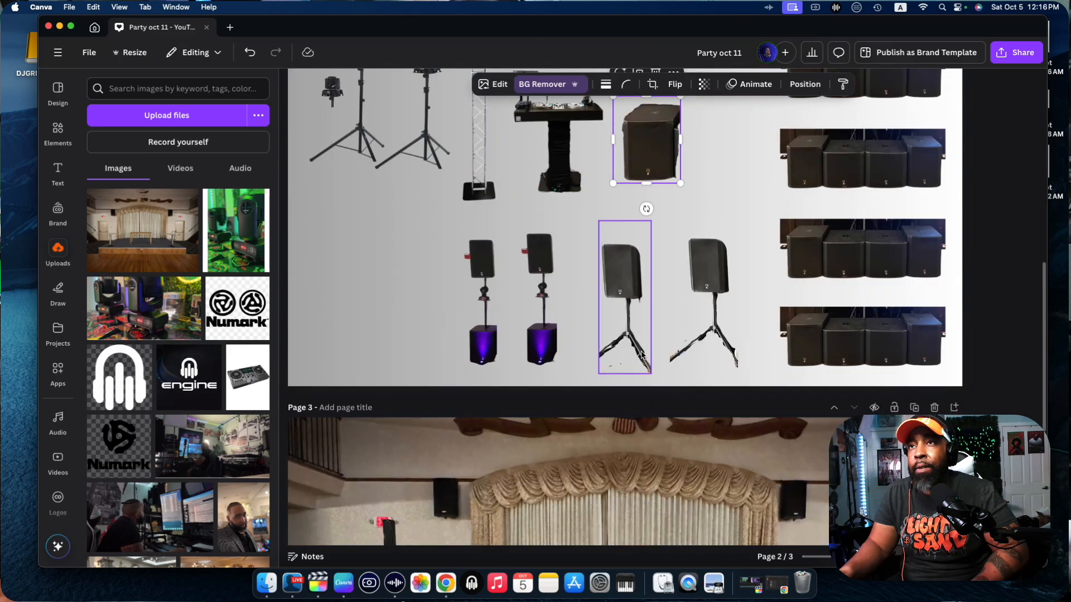
pyautogui.moveTo(641, 158); pyautogui.dragTo(616, 480)
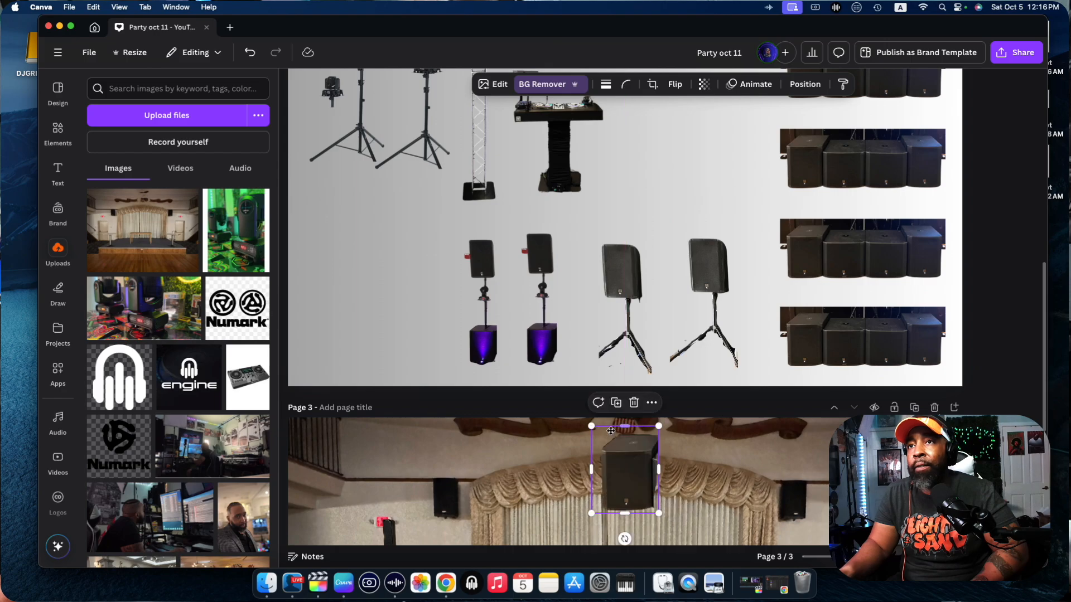
pyautogui.scroll(-5, 604, 218)
pyautogui.moveTo(630, 180); pyautogui.dragTo(622, 377)
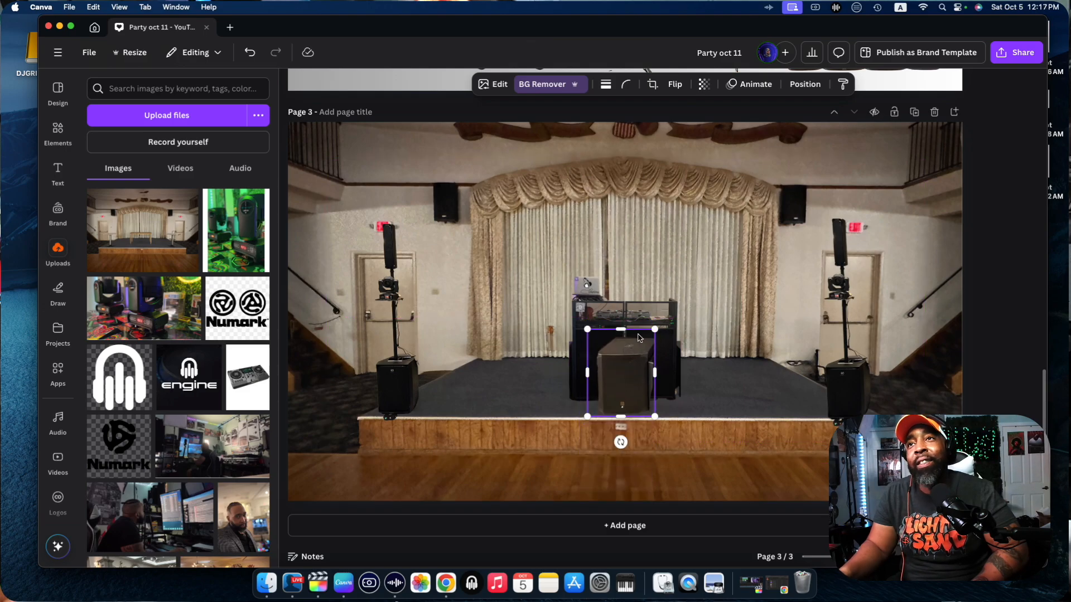
# - Send the subwoofer backward behind the DJ booth and reposition both so the booth stands near the stage's front edge with the subwoofer's top showing above it
pyautogui.rightClick(642, 336)
pyautogui.moveTo(673, 336)
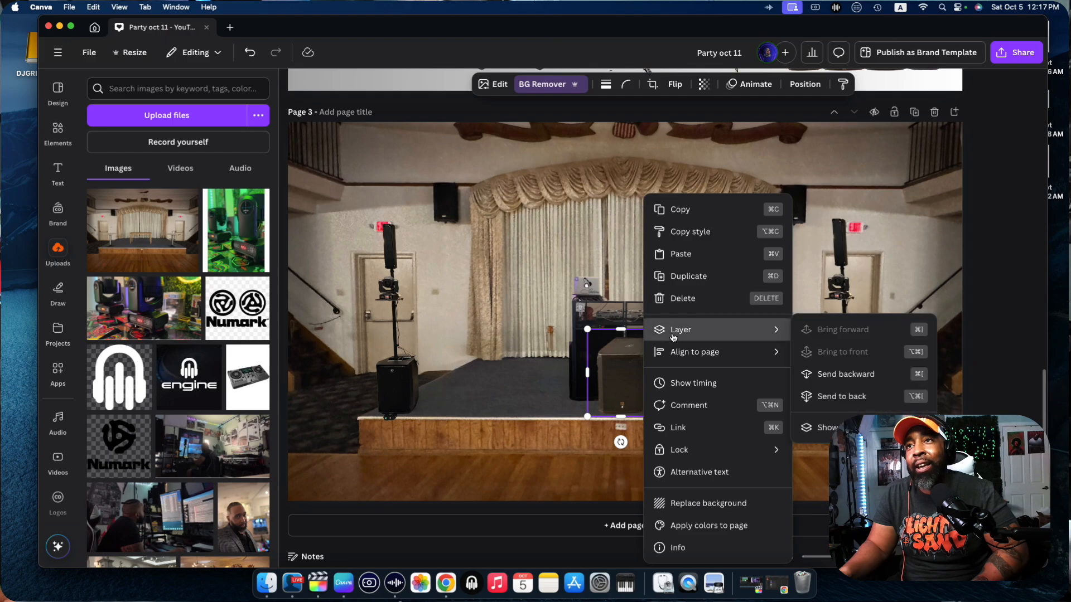
pyautogui.click(825, 374)
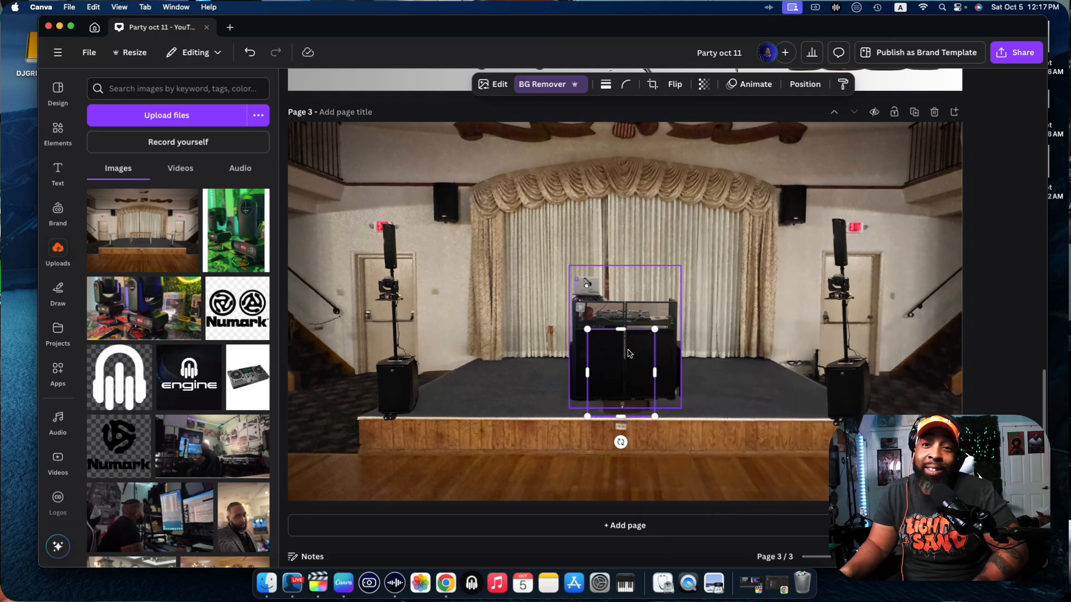
pyautogui.moveTo(629, 353)
pyautogui.mouseDown()
pyautogui.moveTo(702, 340)
pyautogui.moveTo(607, 346)
pyautogui.moveTo(629, 352)
pyautogui.mouseUp()
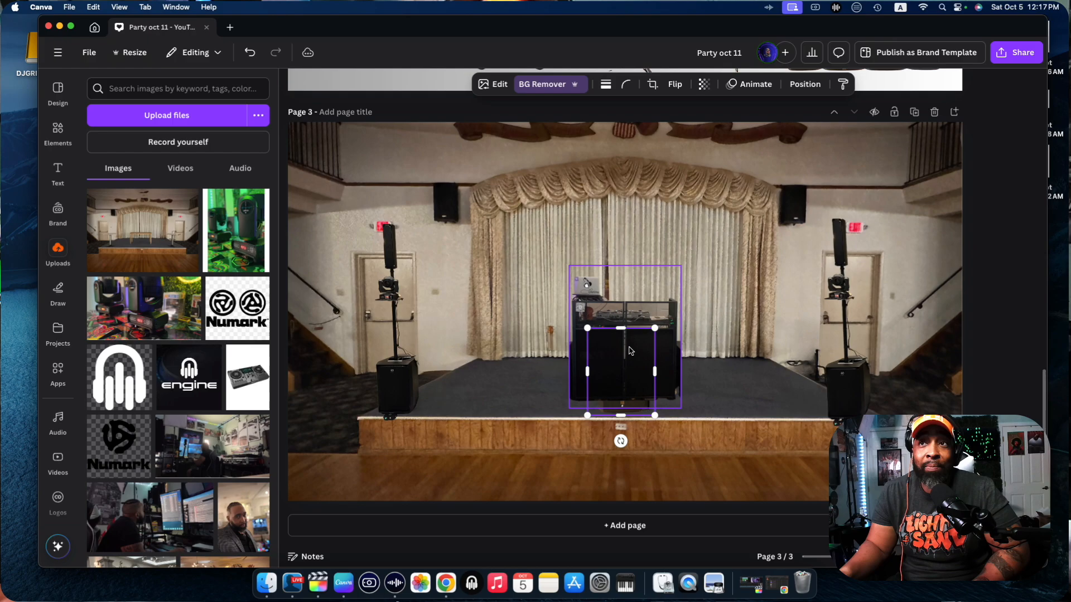
pyautogui.click(648, 315)
pyautogui.moveTo(647, 314); pyautogui.dragTo(526, 312)
pyautogui.moveTo(624, 359); pyautogui.dragTo(608, 314)
pyautogui.moveTo(504, 337); pyautogui.dragTo(612, 350)
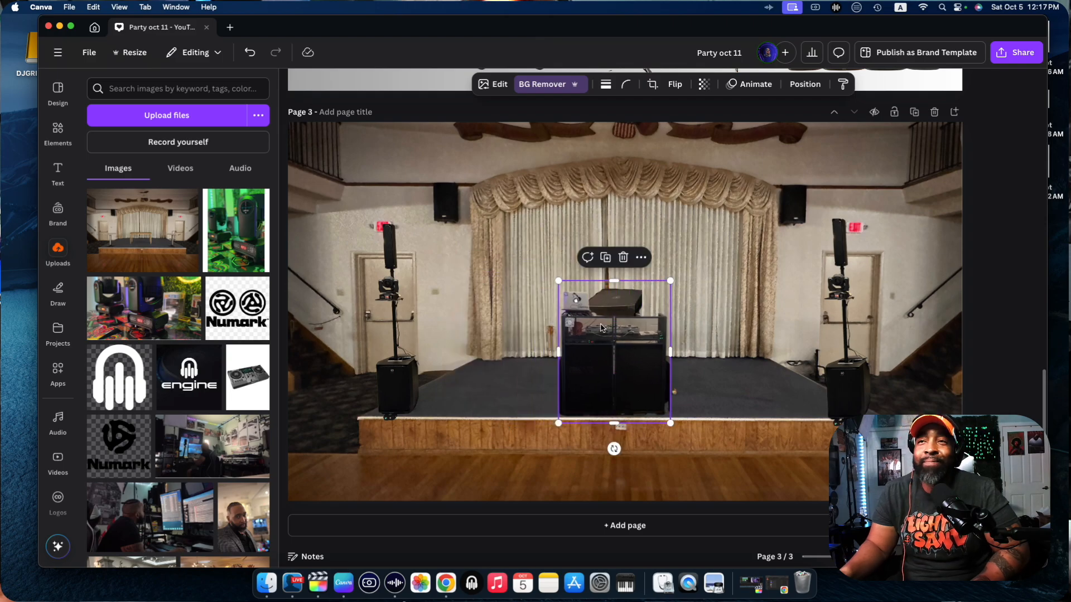
# - Move the two small moving-head light cutouts without stands from page 2 onto page 3
pyautogui.scroll(10, 552, 309)
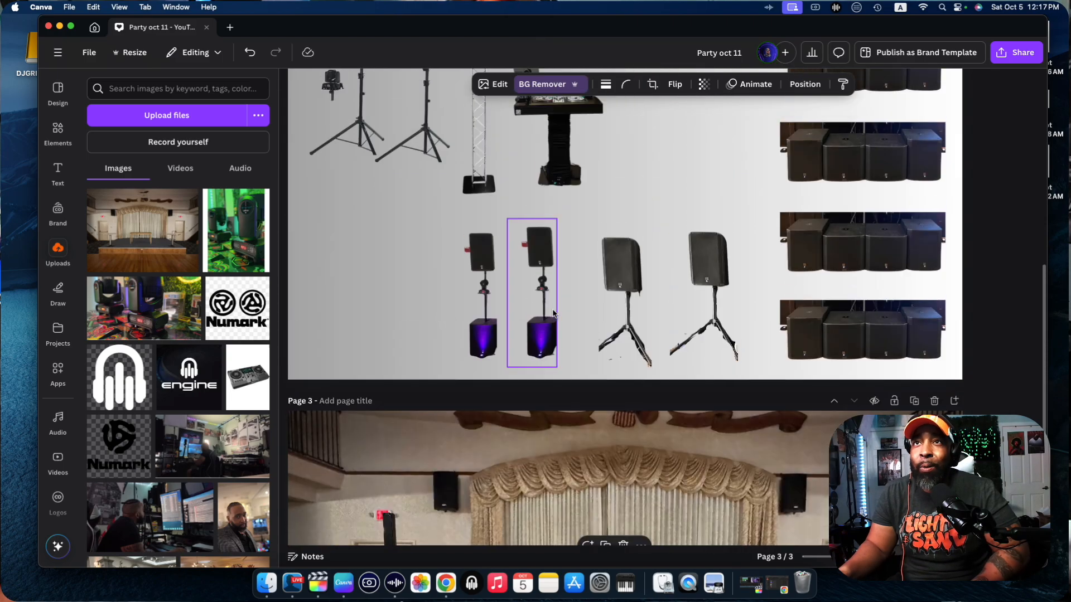
pyautogui.scroll(-2, 424, 251)
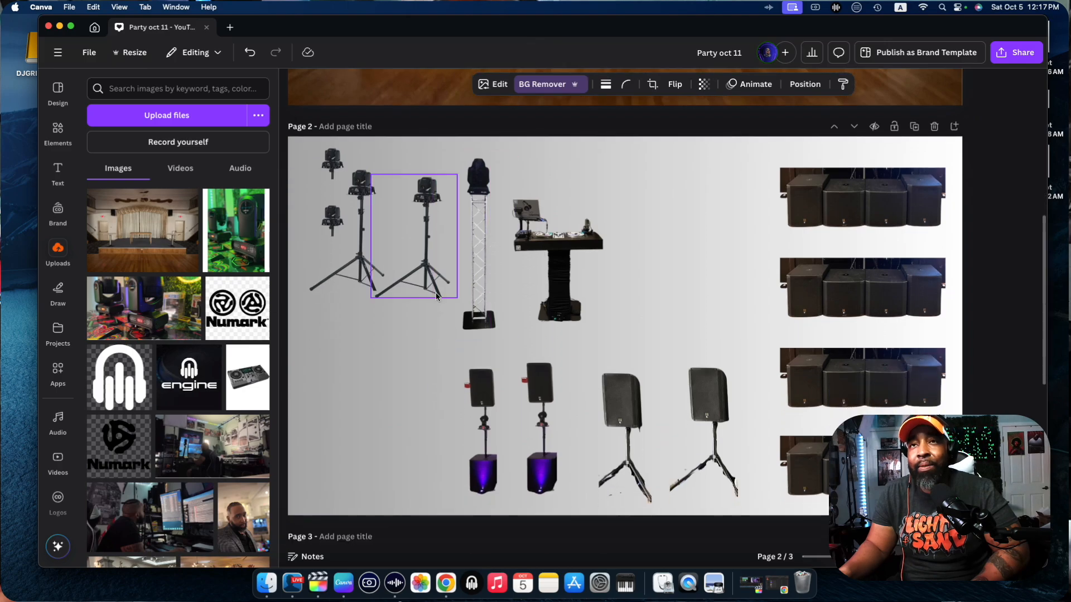
pyautogui.moveTo(317, 228); pyautogui.dragTo(344, 409)
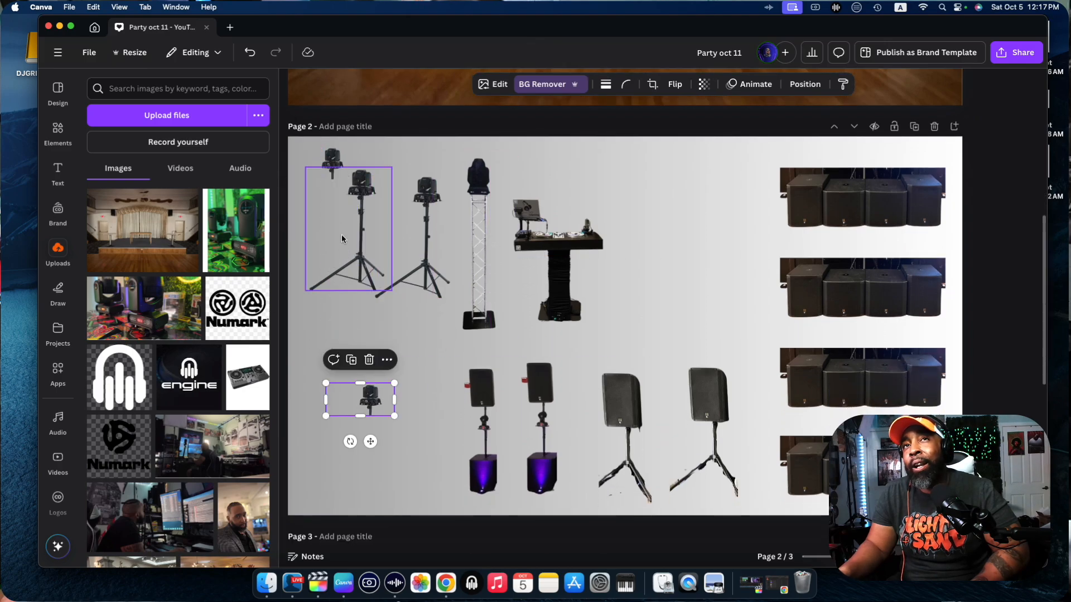
pyautogui.moveTo(329, 163); pyautogui.dragTo(378, 462)
pyautogui.scroll(-4, 368, 435)
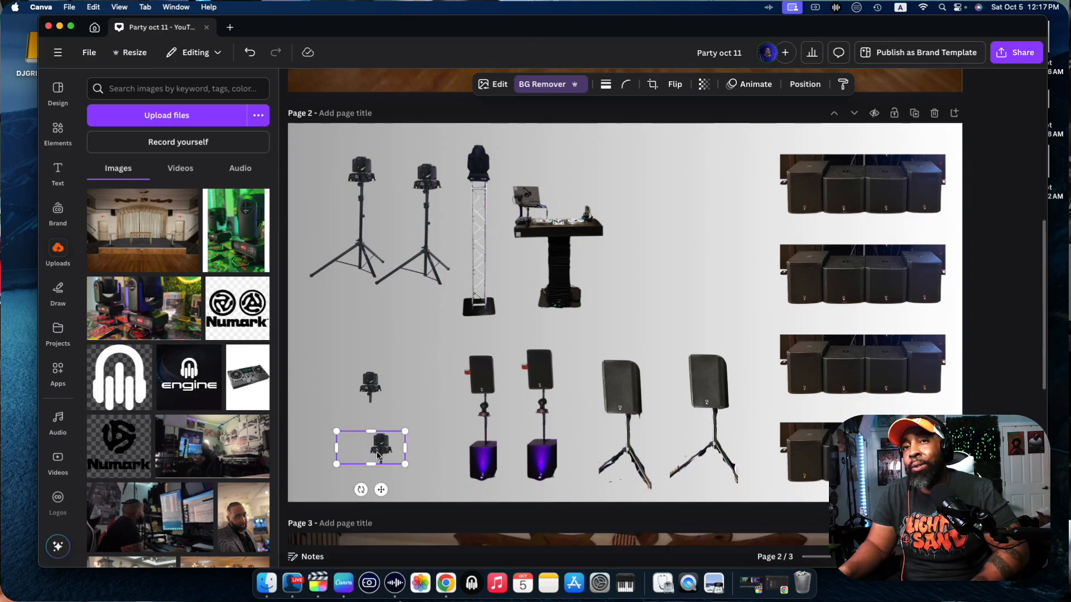
pyautogui.moveTo(362, 322); pyautogui.dragTo(391, 459)
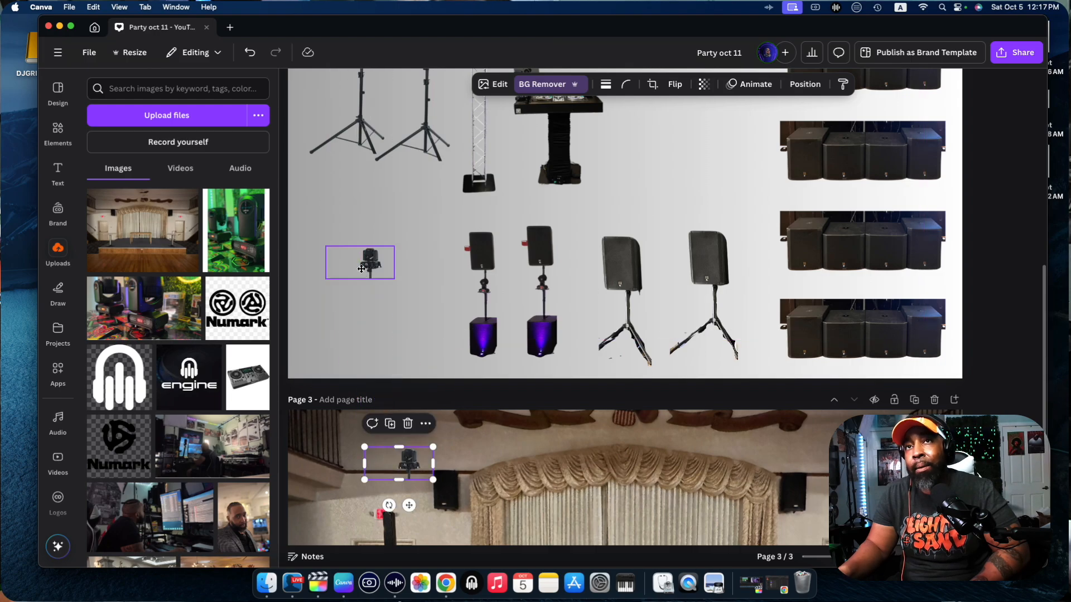
pyautogui.moveTo(369, 267); pyautogui.dragTo(543, 519)
pyautogui.scroll(-5, 529, 491)
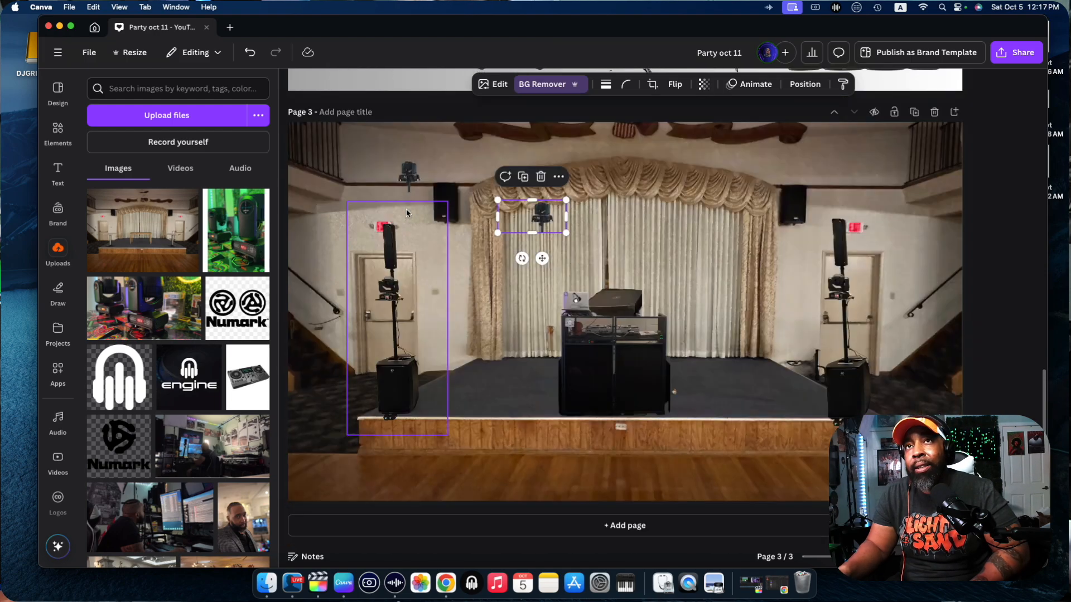
# - Place the two small moving-head lights at the front corners of the stage, each just inside a speaker stack
pyautogui.click(406, 175)
pyautogui.moveTo(406, 175); pyautogui.dragTo(798, 400)
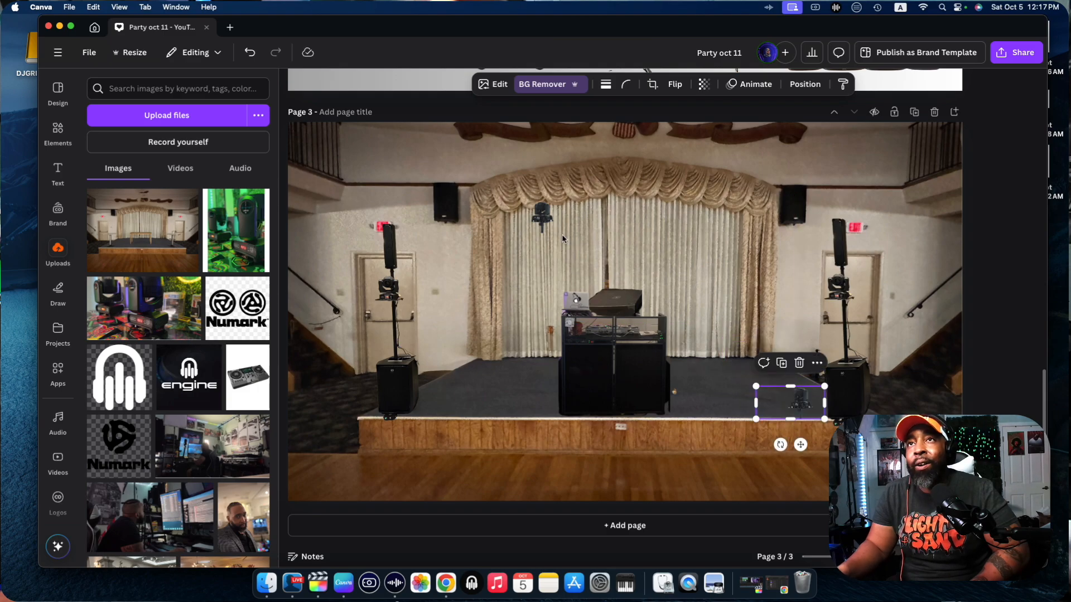
pyautogui.click(540, 216)
pyautogui.moveTo(539, 216); pyautogui.dragTo(428, 408)
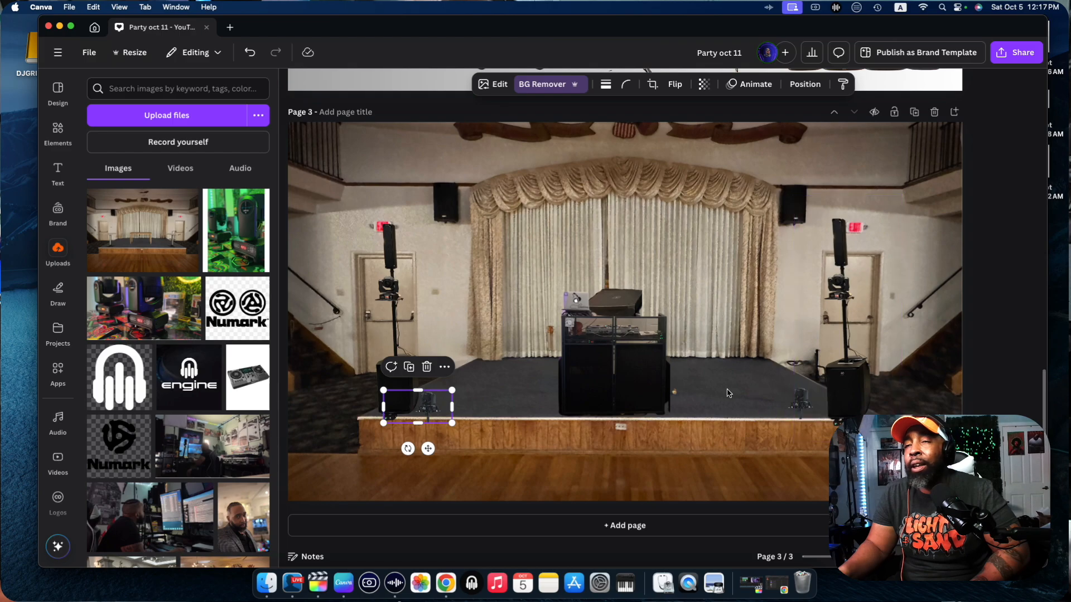
# - Try the two tripod-mounted moving-head lights from page 2 on the stage photo of page 3
pyautogui.scroll(5, 639, 381)
pyautogui.scroll(-1, 637, 376)
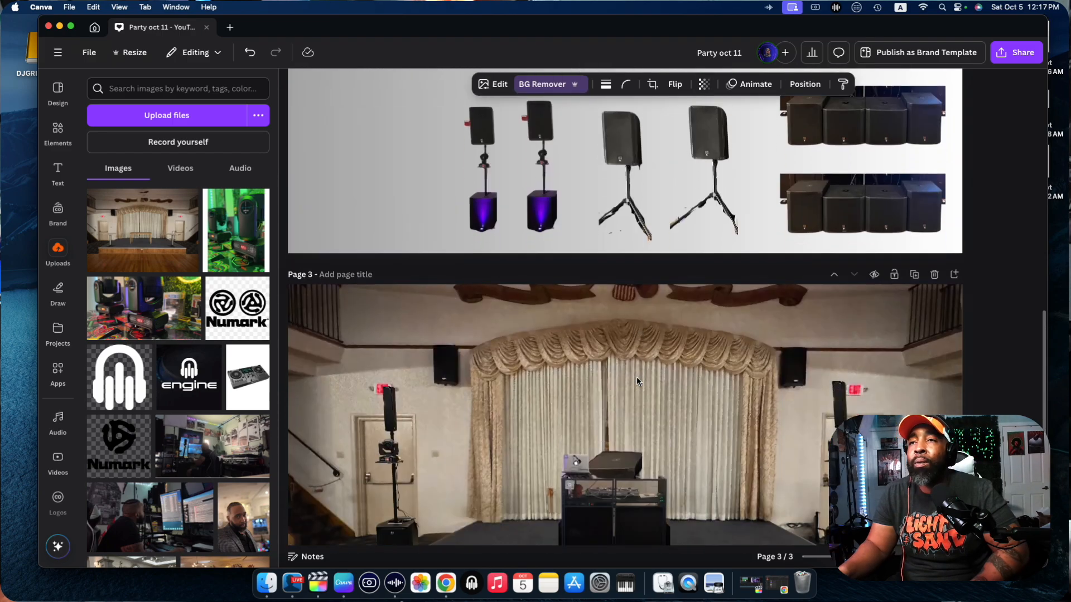
pyautogui.scroll(7, 637, 376)
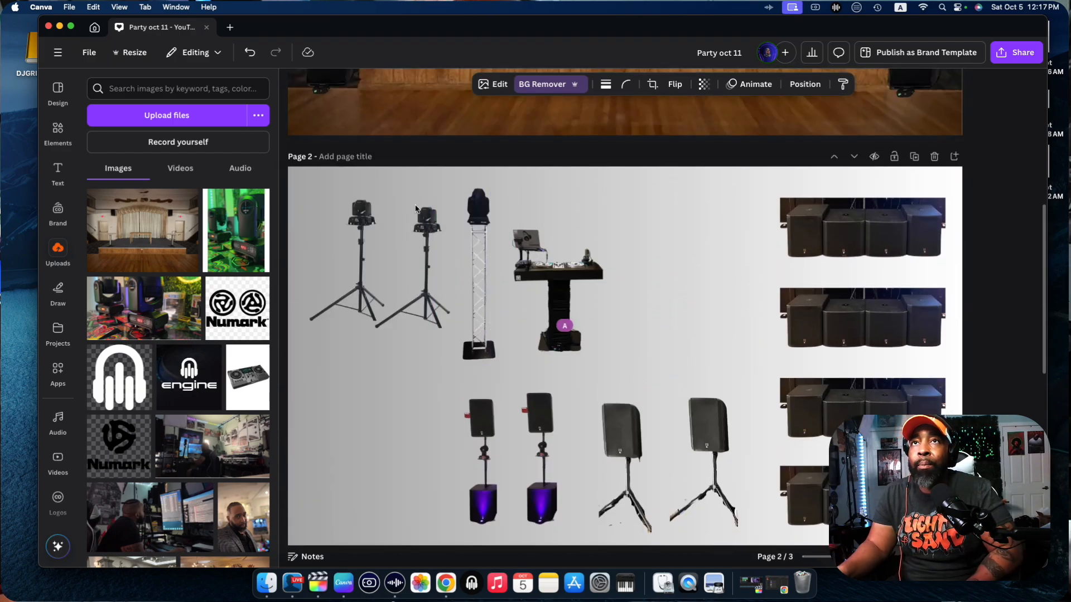
pyautogui.moveTo(415, 209); pyautogui.dragTo(380, 404)
pyautogui.moveTo(364, 212); pyautogui.dragTo(605, 446)
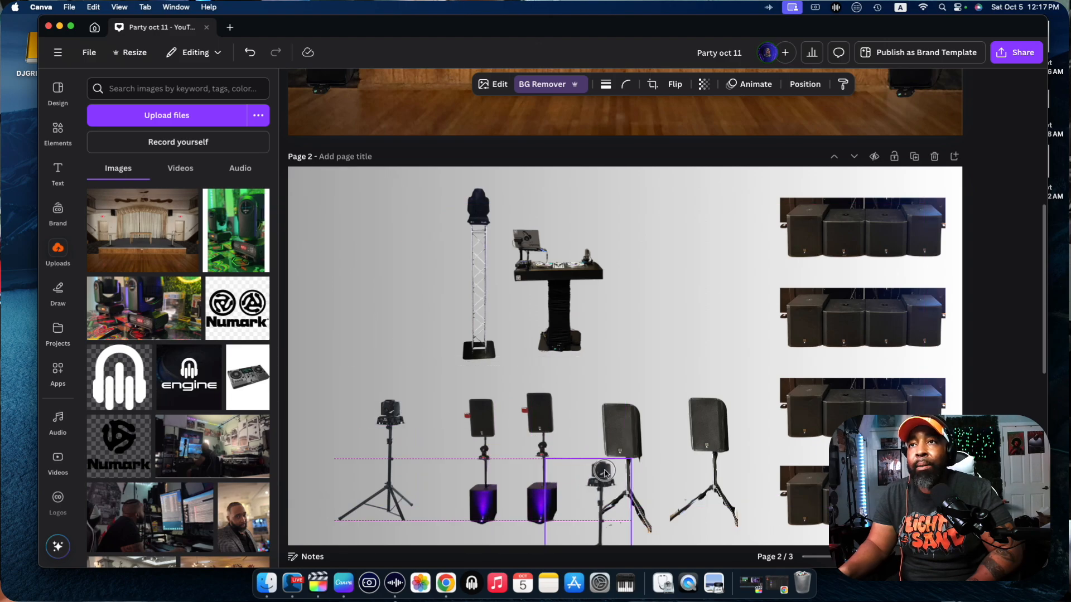
pyautogui.scroll(-5, 605, 441)
pyautogui.moveTo(609, 220); pyautogui.dragTo(707, 425)
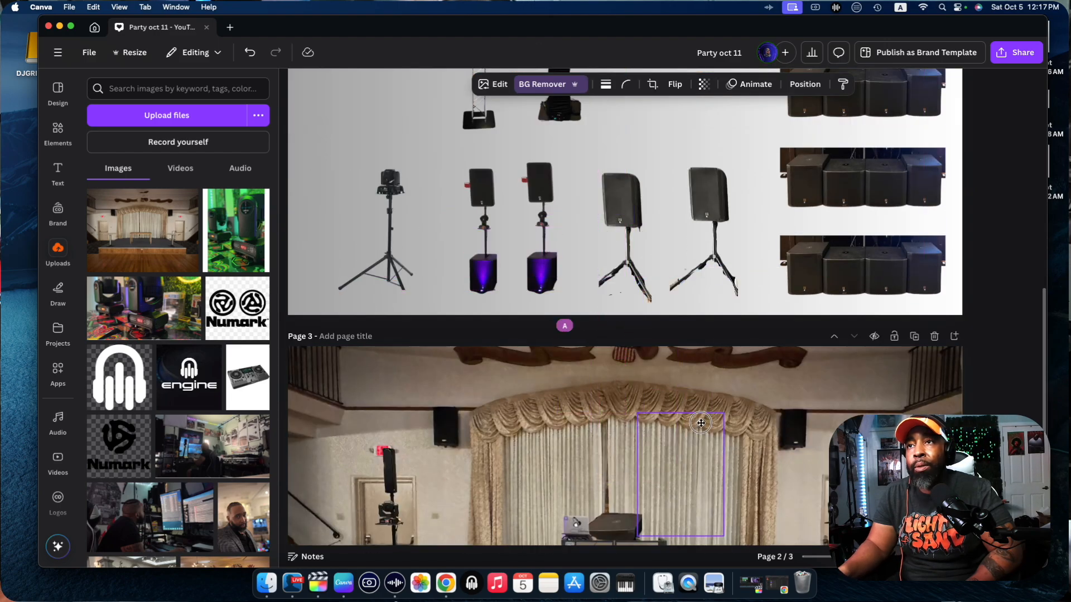
pyautogui.moveTo(405, 191); pyautogui.dragTo(433, 379)
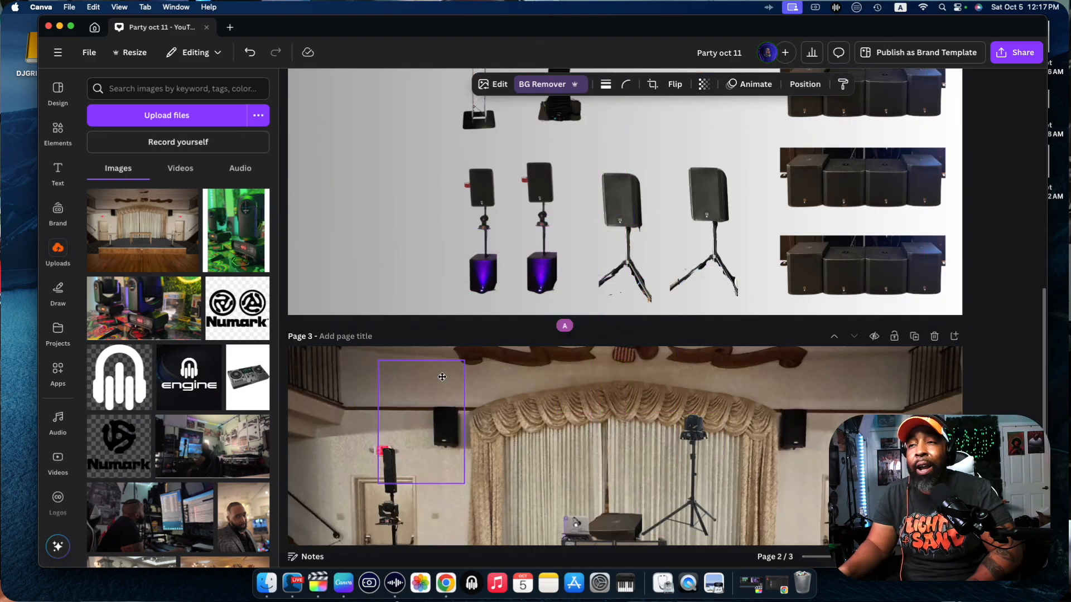
pyautogui.scroll(-4, 433, 374)
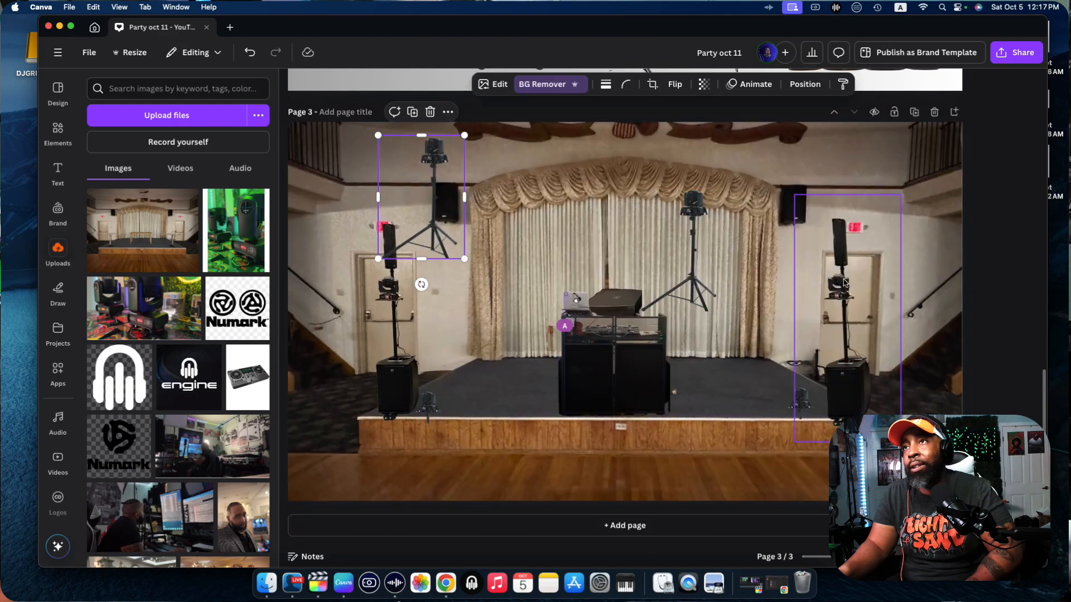
# - Return both tripod-mounted lights from page 3 to the lower area of page 2
pyautogui.scroll(3, 700, 255)
pyautogui.press('super+z')
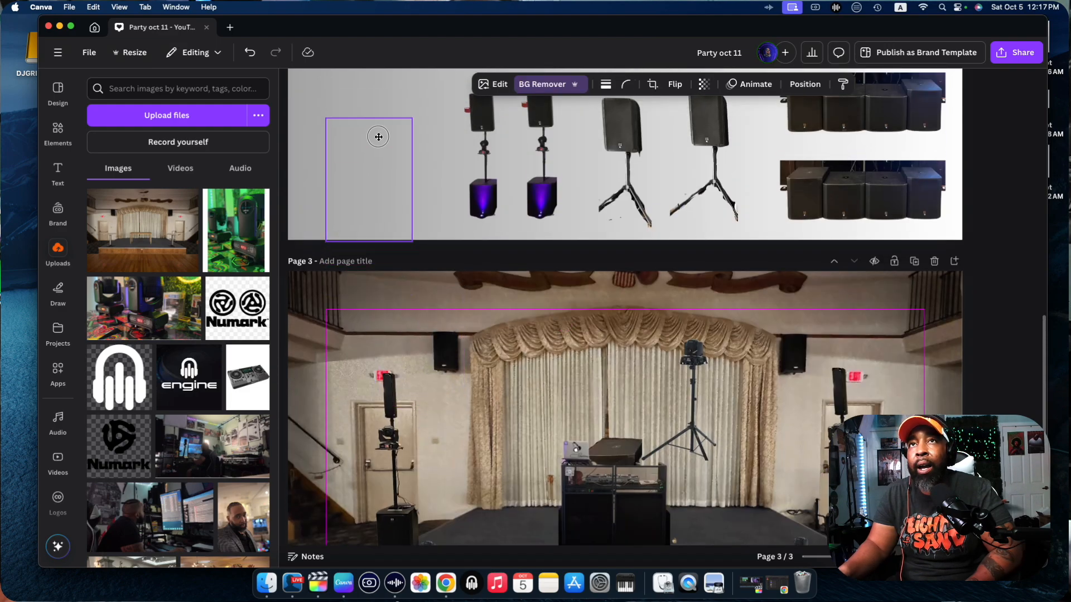
pyautogui.moveTo(690, 355); pyautogui.dragTo(445, 121)
pyautogui.scroll(-1, 422, 308)
pyautogui.scroll(-3, 422, 315)
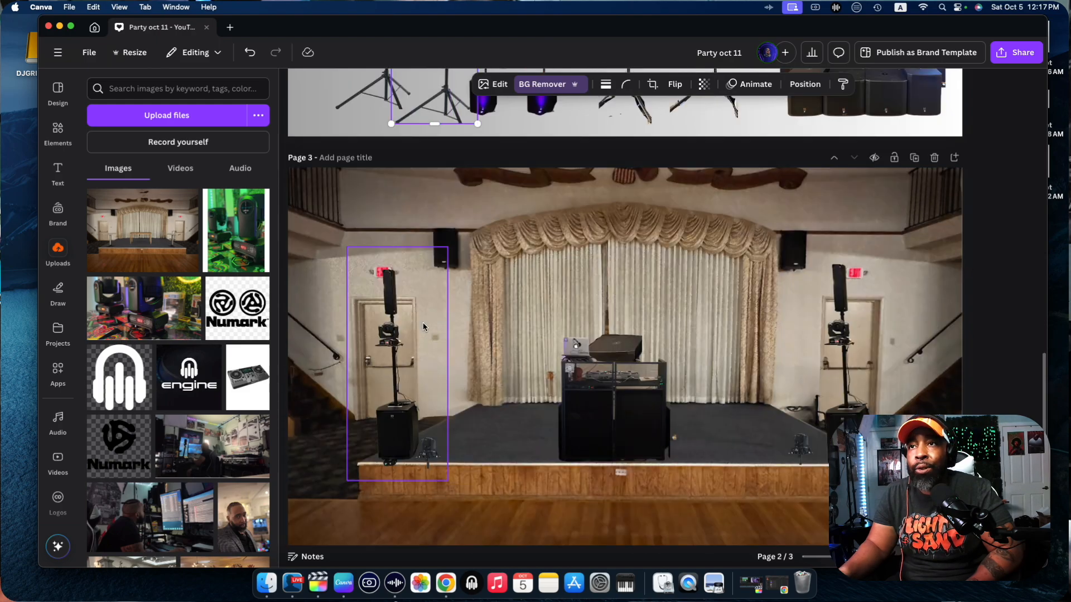